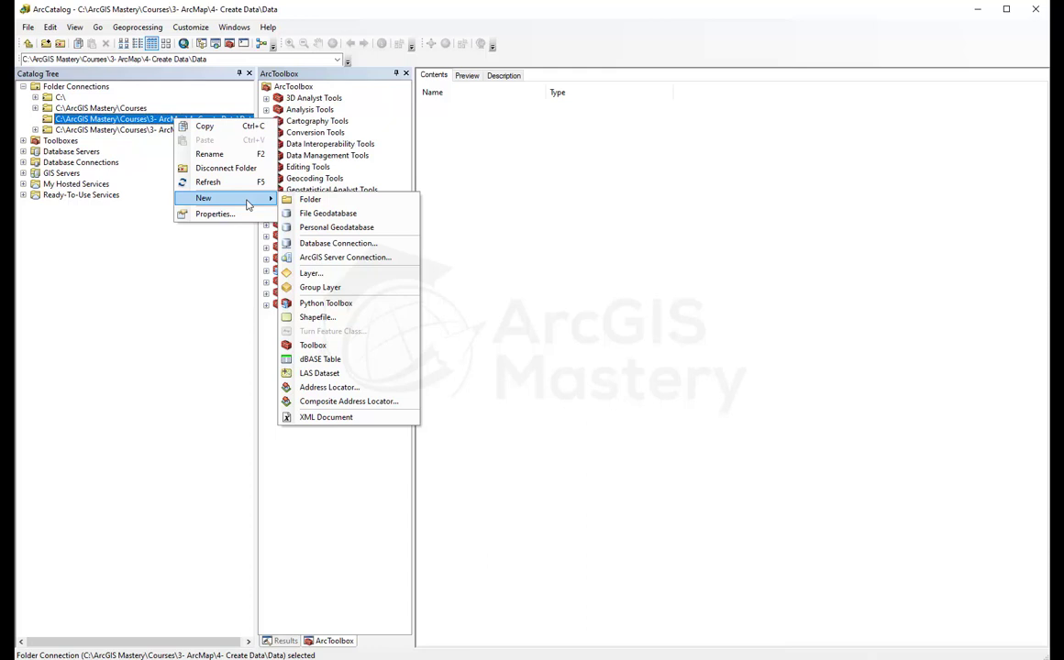
# Step: Create a file geodatabase named MyFileGDB in the Data folder, then open and expand it
pyautogui.click(336, 214)
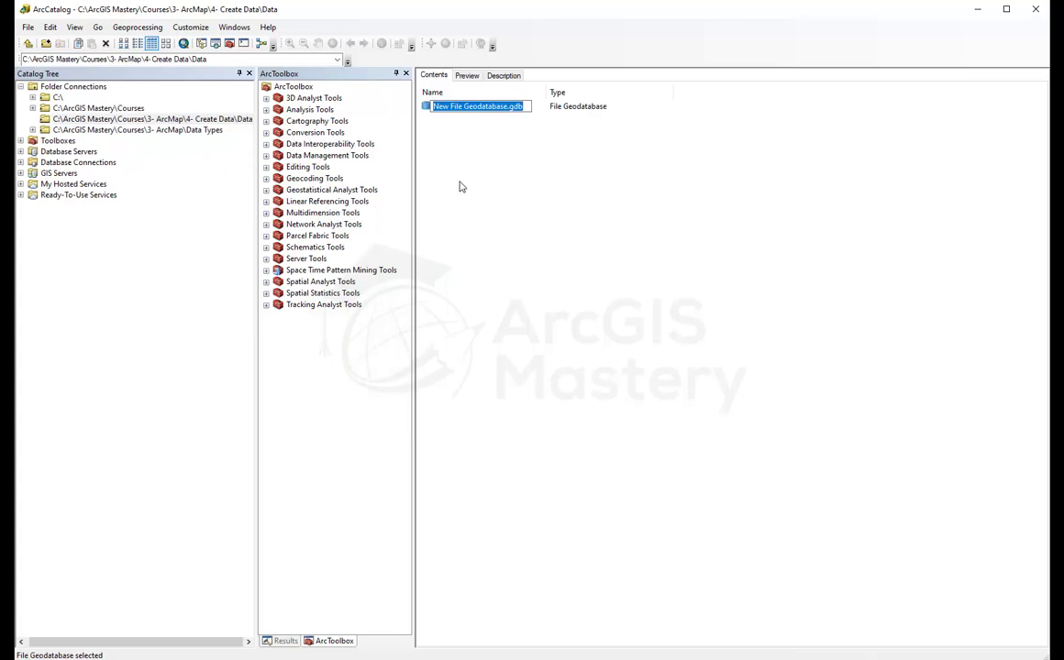
pyautogui.write('MyFi')
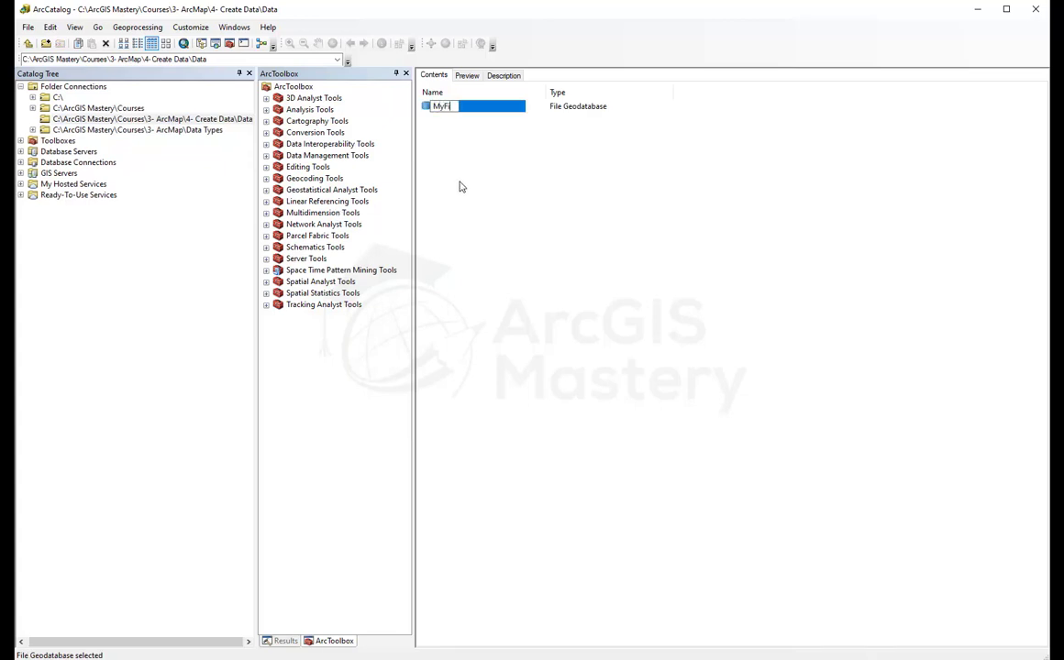
pyautogui.write('leGDB')
pyautogui.press('Return')
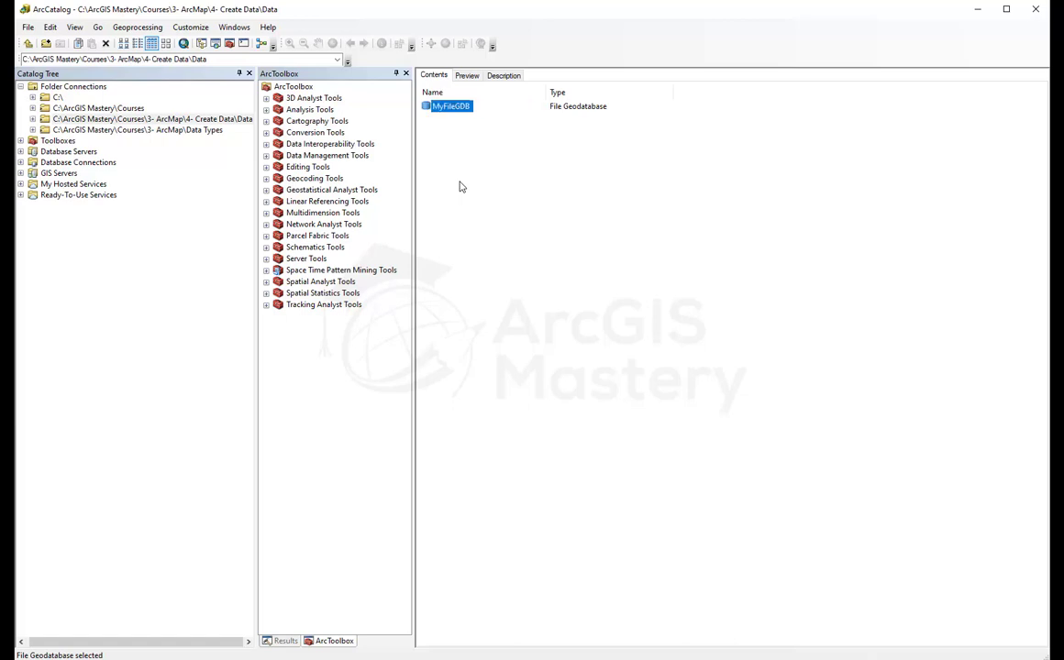
pyautogui.doubleClick(449, 109)
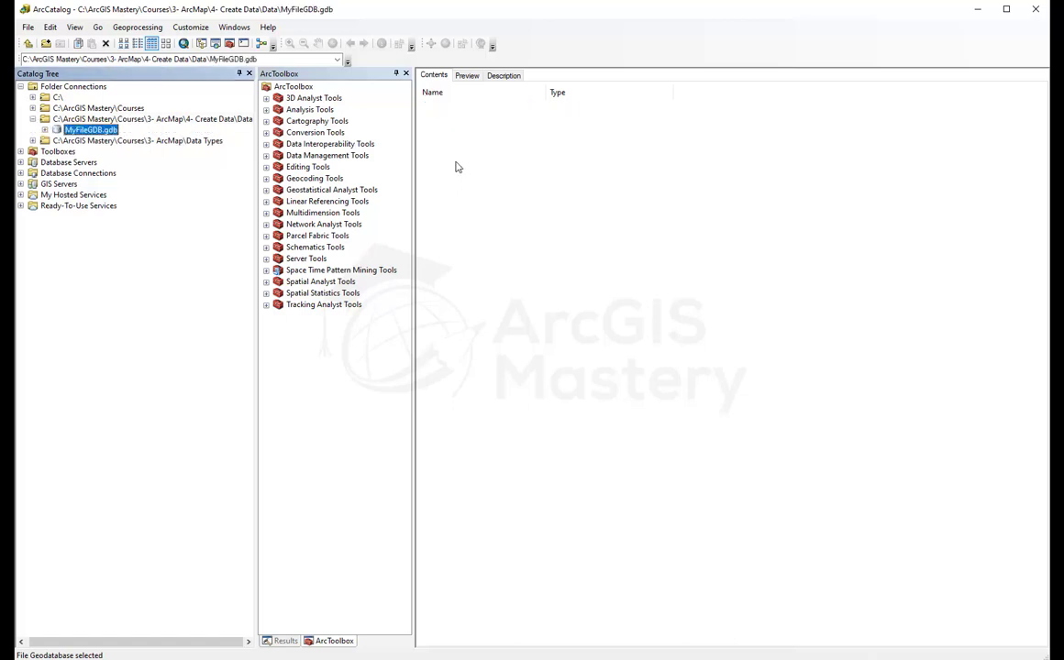
pyautogui.click(44, 130)
# Step: Show the New item choices from the empty MyFileGDB contents context menu
pyautogui.rightClick(453, 168)
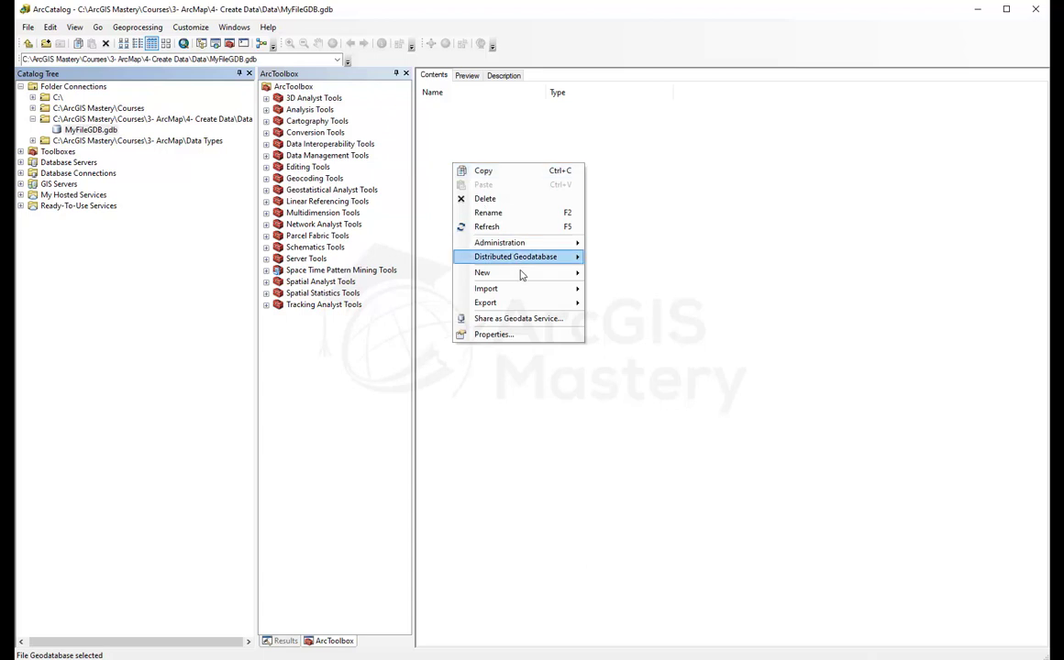
pyautogui.moveTo(520, 274)
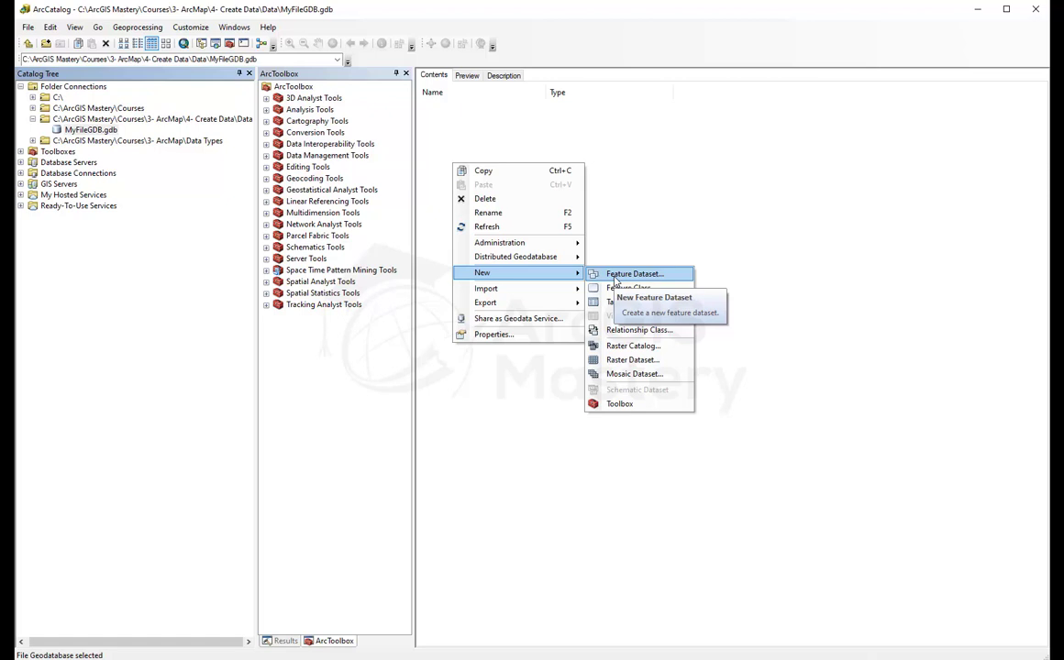
# Step: Start a new feature dataset named MyDataset
pyautogui.click(633, 274)
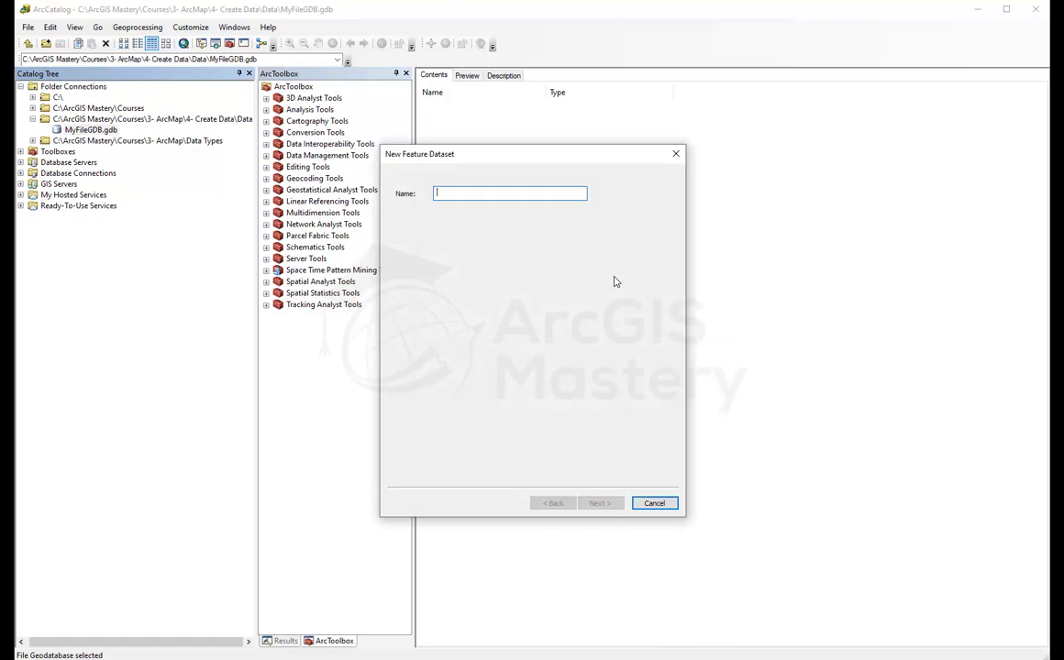
pyautogui.write('MyDataset')
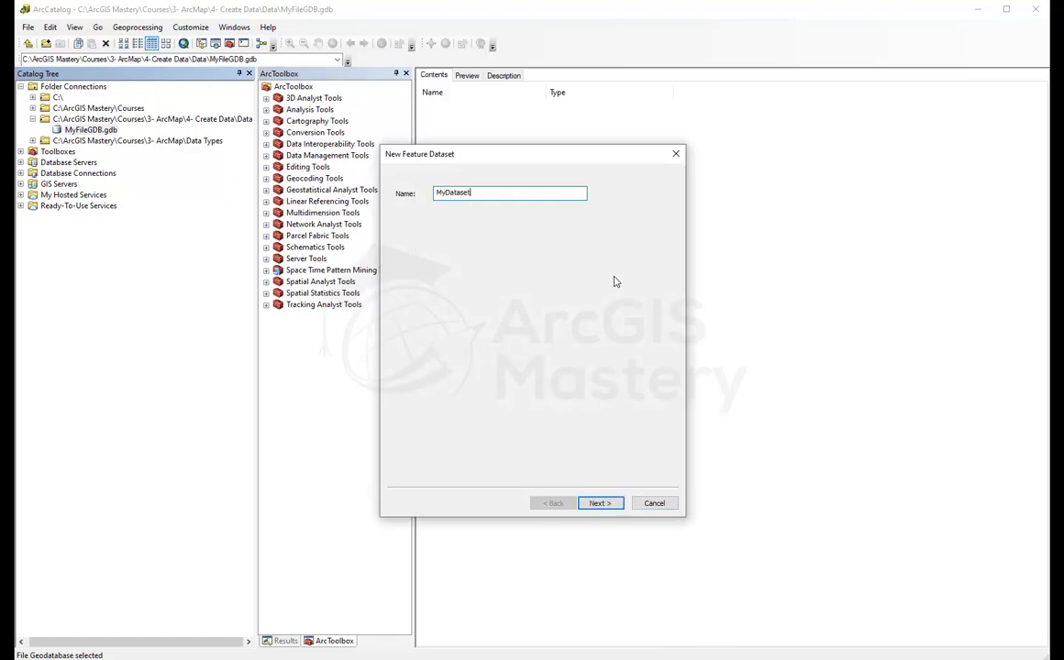
pyautogui.press('Return')
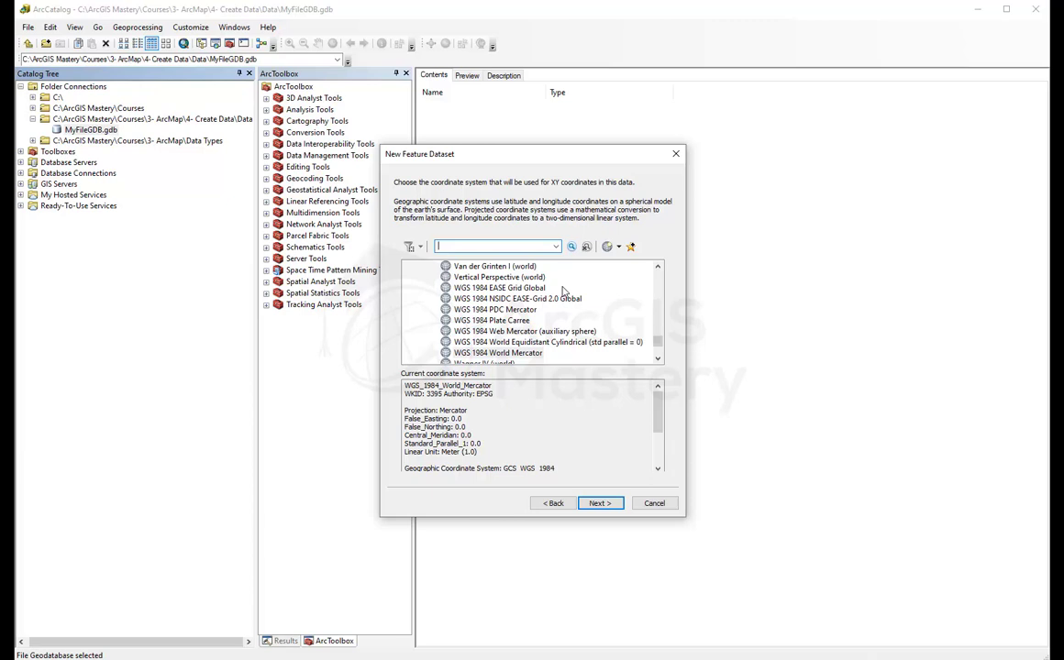
# Step: Choose Projected > World > WGS 1984 World Mercator, leave Z without a coordinate system, and reach the tolerances page
pyautogui.scroll(10, 606, 293)
pyautogui.scroll(10, 532, 285)
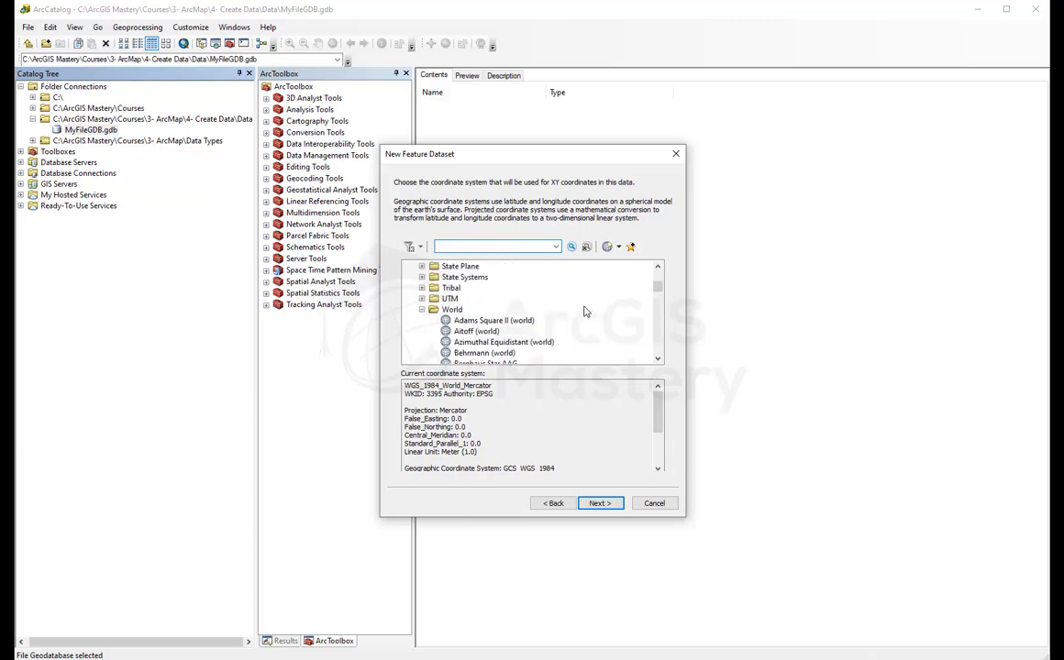
pyautogui.click(409, 288)
pyautogui.click(409, 288)
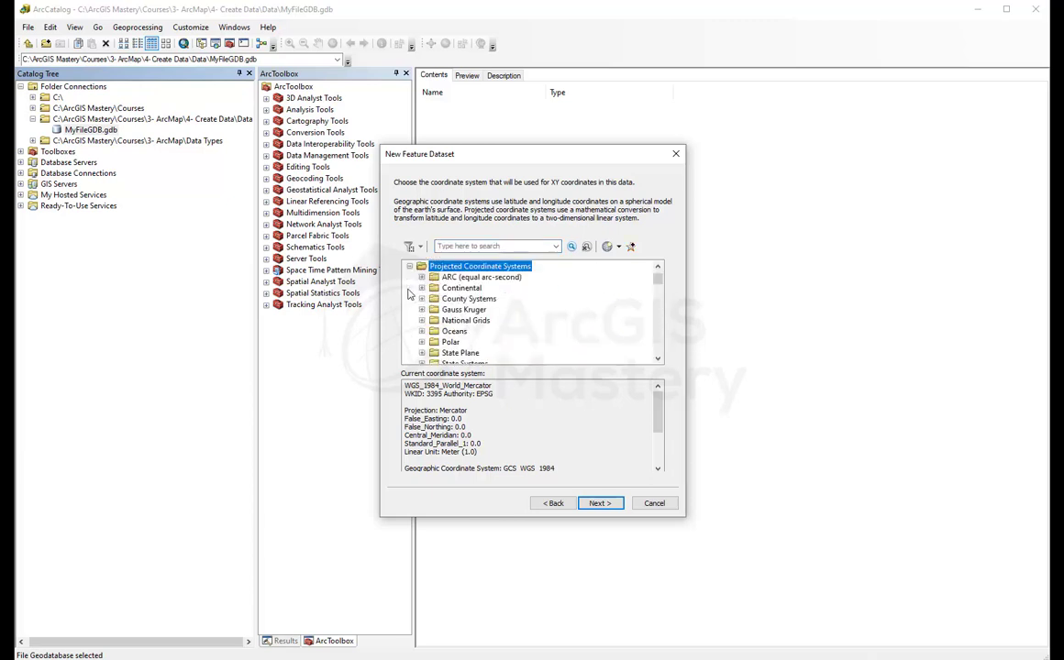
pyautogui.scroll(-3, 427, 312)
pyautogui.click(421, 299)
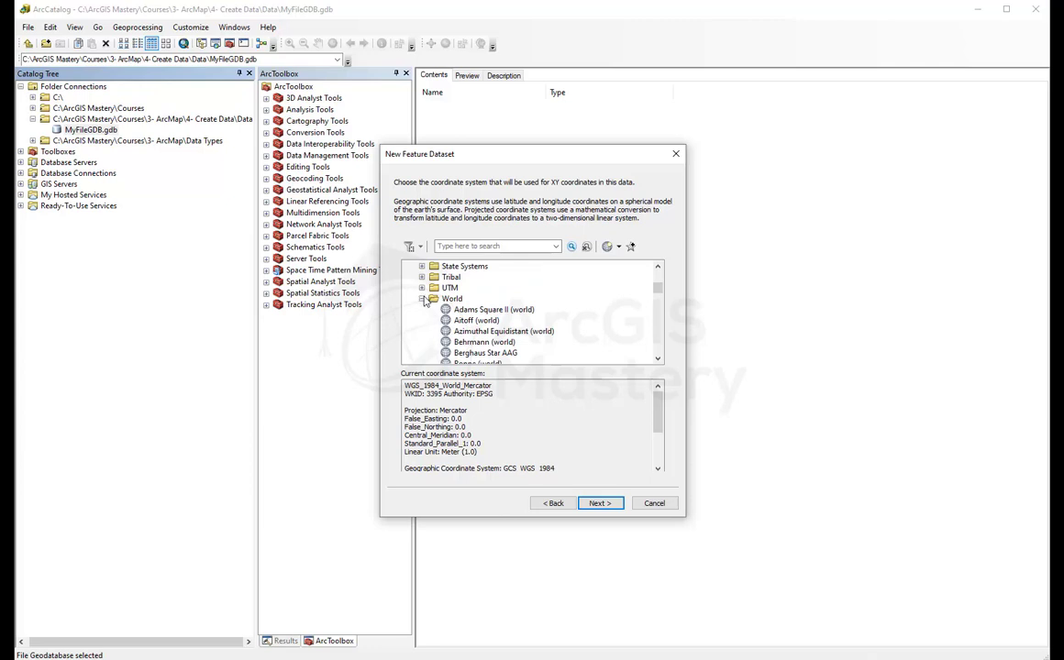
pyautogui.scroll(4, 390, 274)
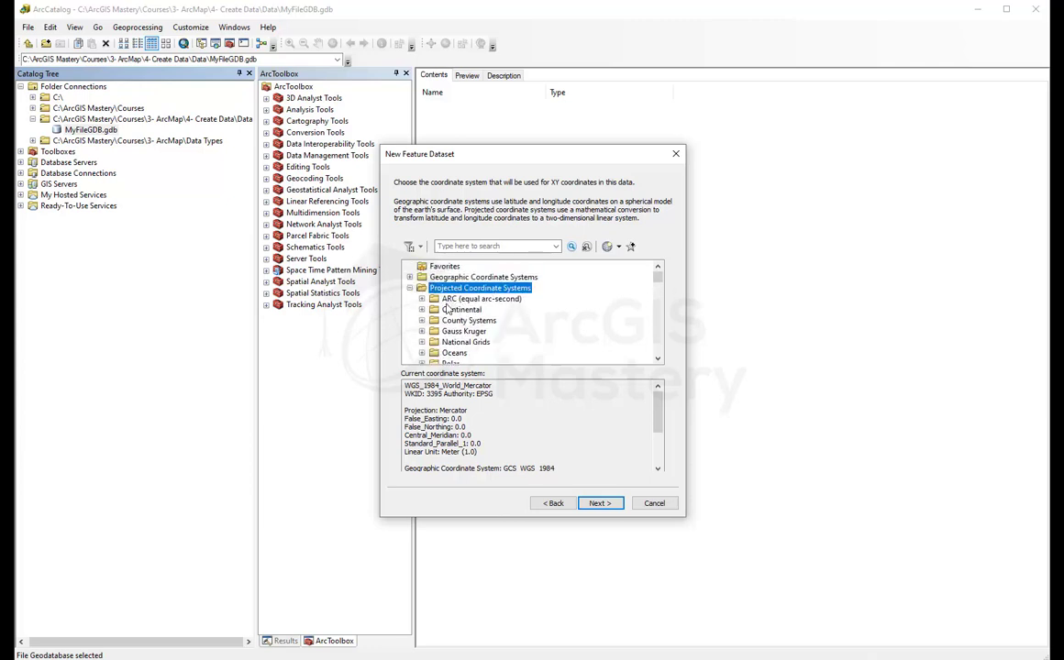
pyautogui.scroll(-4, 404, 298)
pyautogui.scroll(-15, 446, 331)
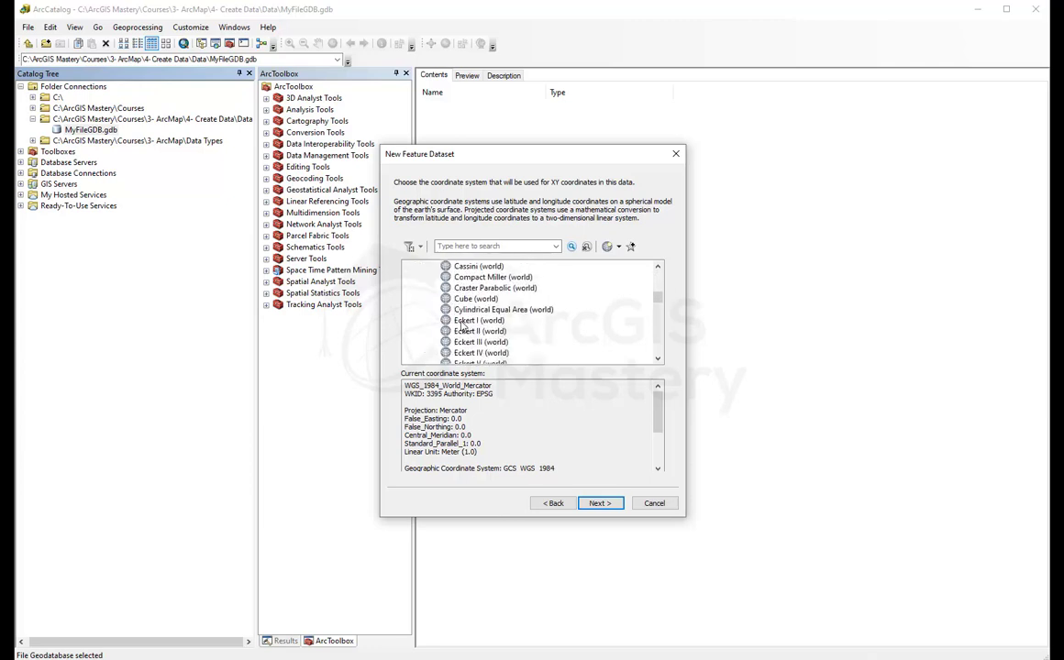
pyautogui.scroll(-2, 470, 321)
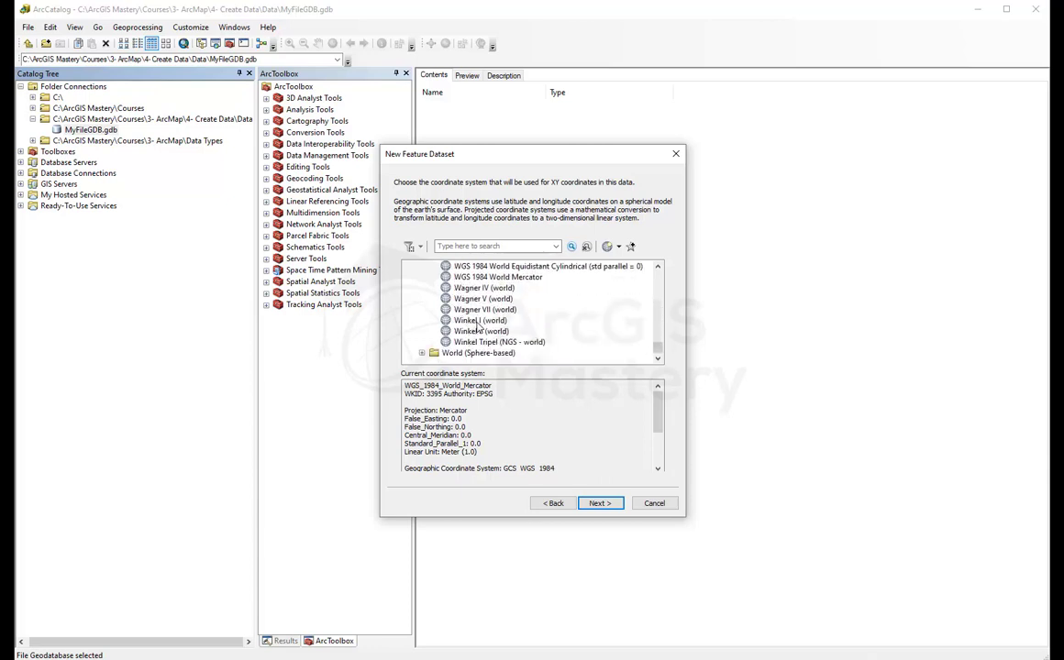
pyautogui.scroll(3, 469, 321)
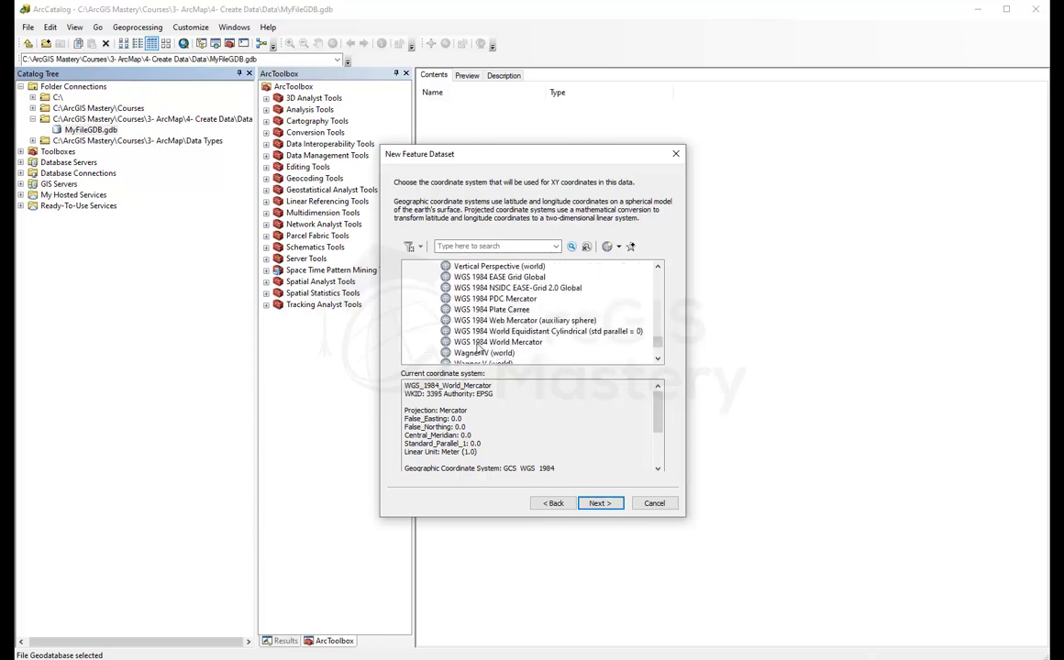
pyautogui.click(478, 343)
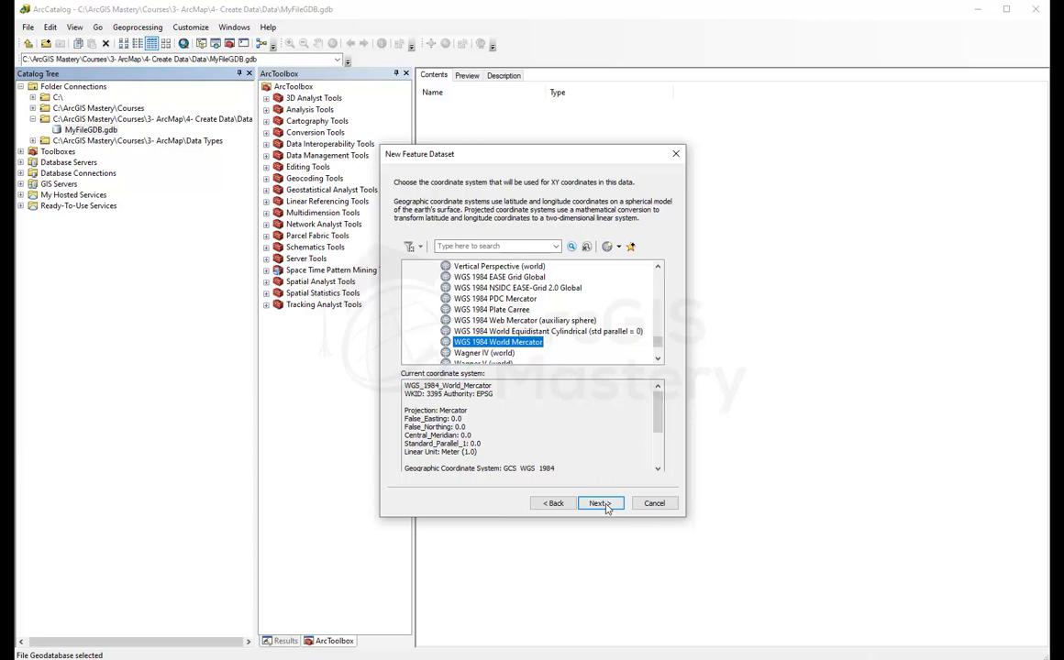
pyautogui.click(604, 505)
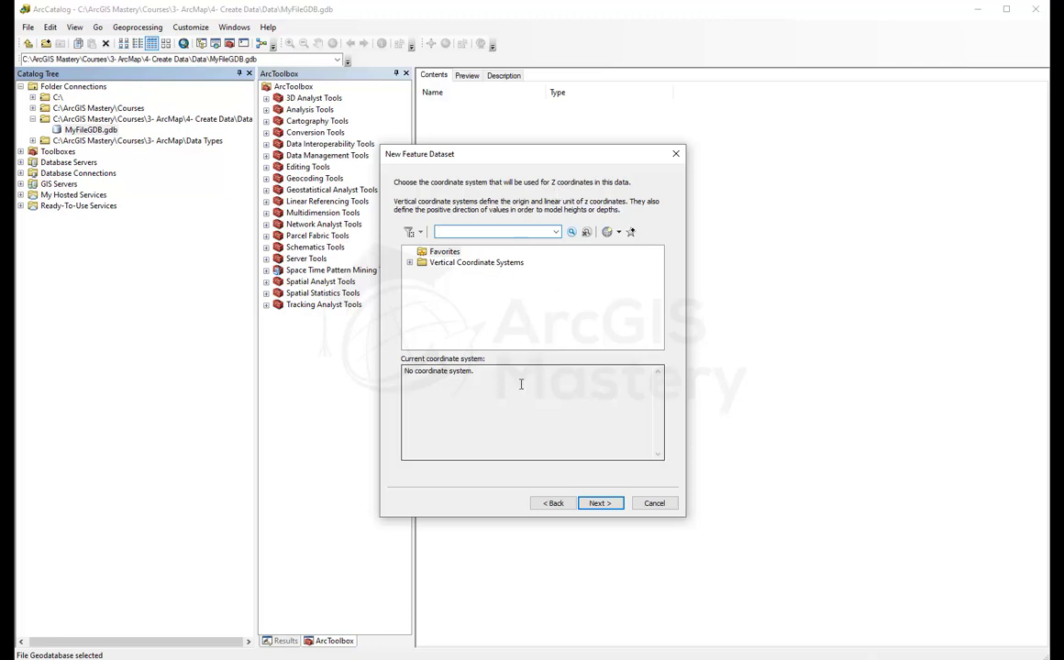
pyautogui.click(600, 503)
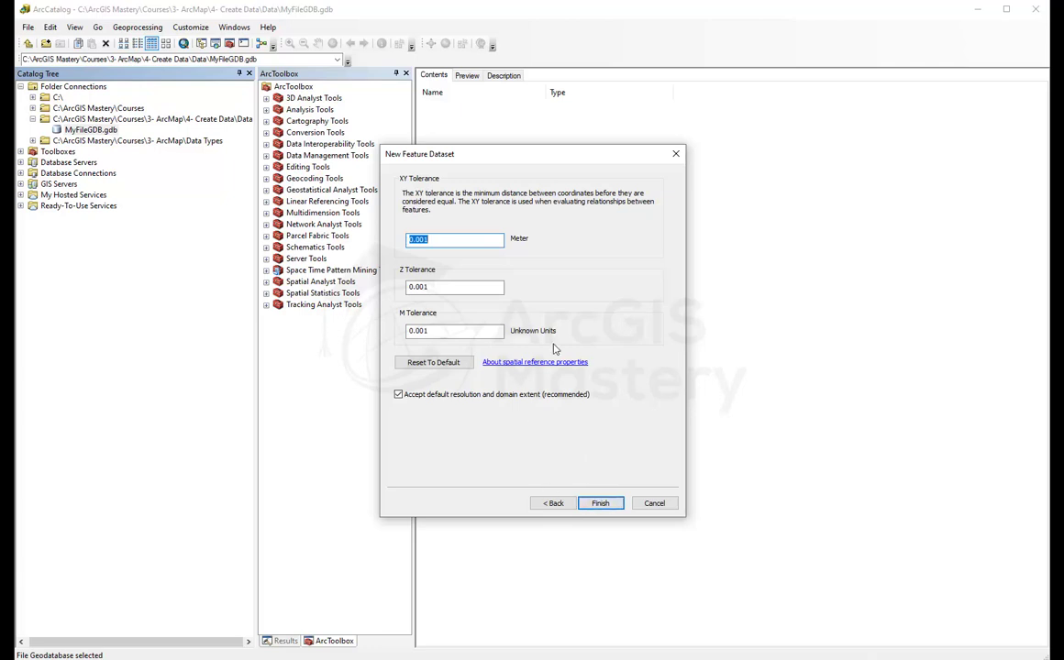
# Step: Finish MyDataset with default tolerances, open it, and show the New choices in its contents
pyautogui.click(601, 504)
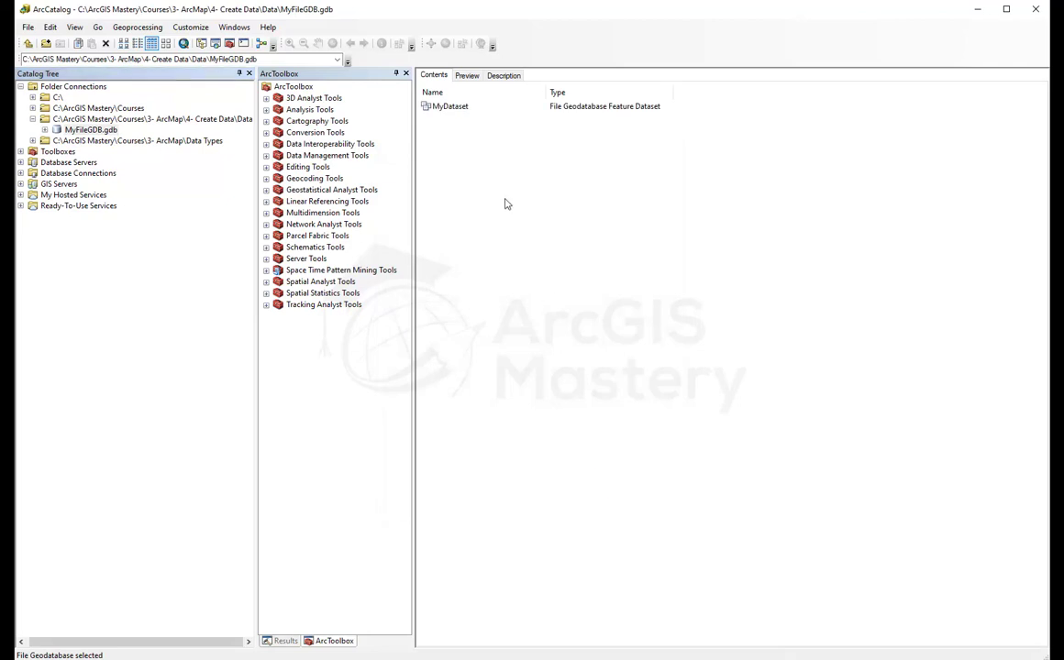
pyautogui.doubleClick(450, 110)
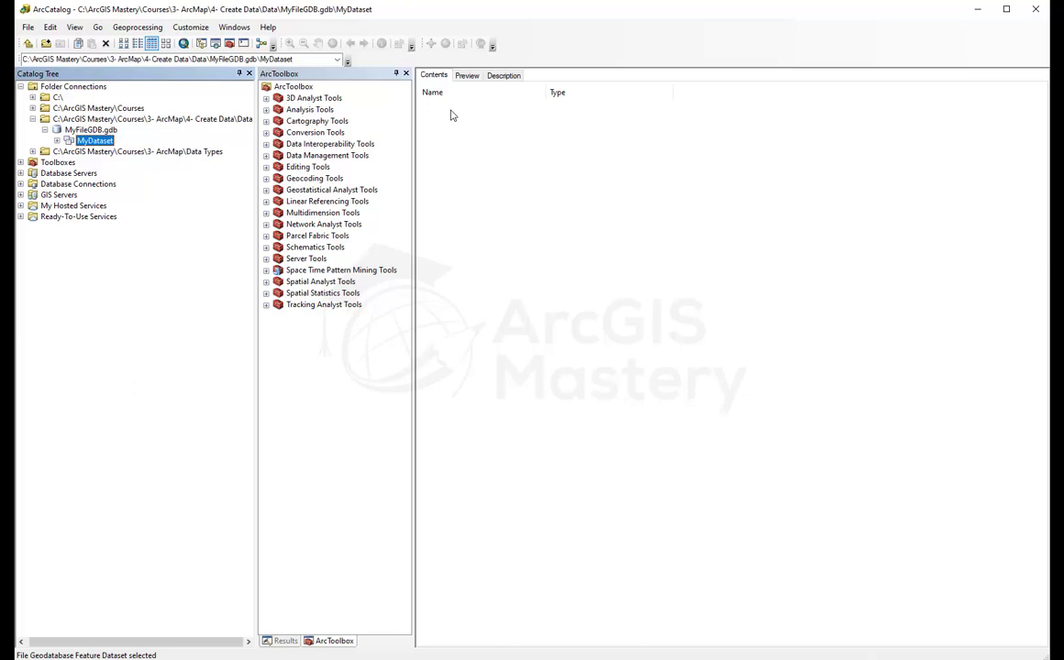
pyautogui.rightClick(469, 198)
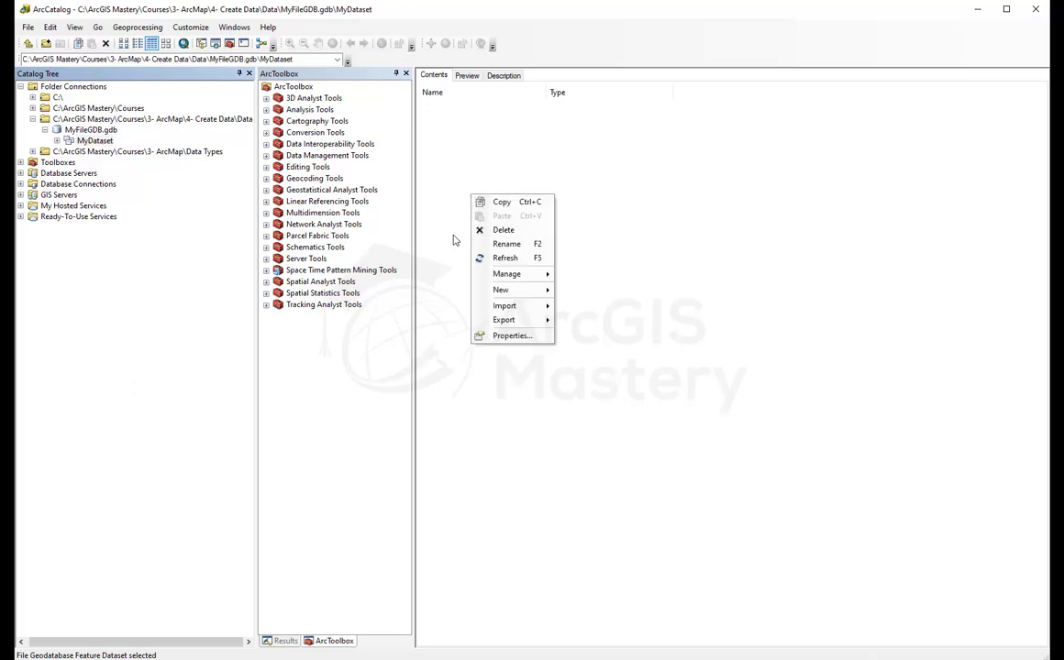
pyautogui.moveTo(510, 294)
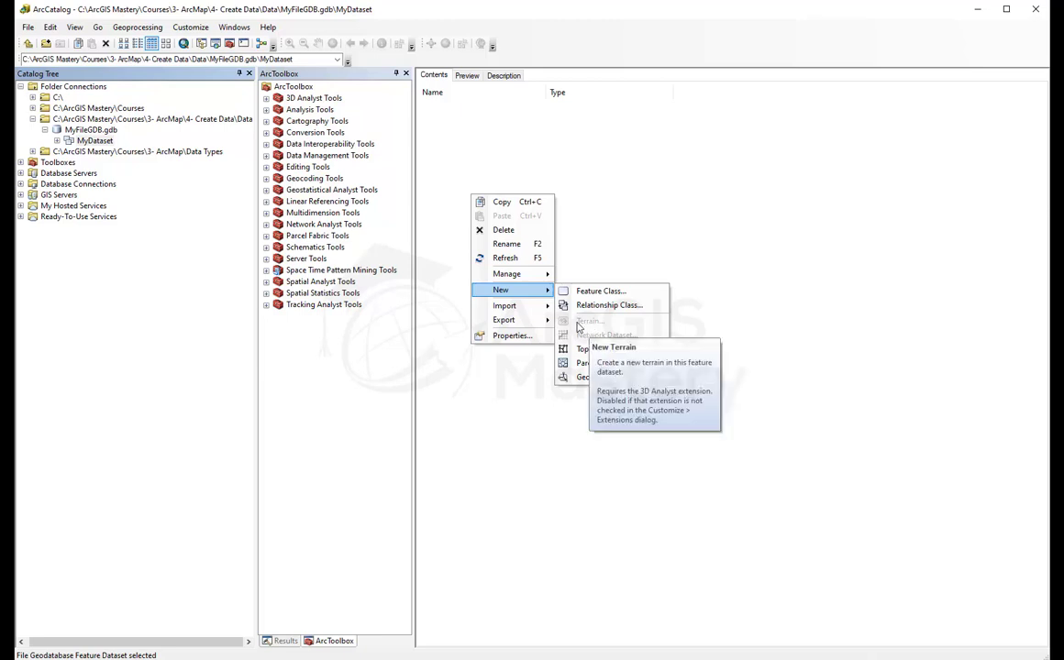
# Step: Enable the Network Analyst, Publisher, Schematics, Spatial Analyst and Tracking Analyst extensions
pyautogui.click(603, 214)
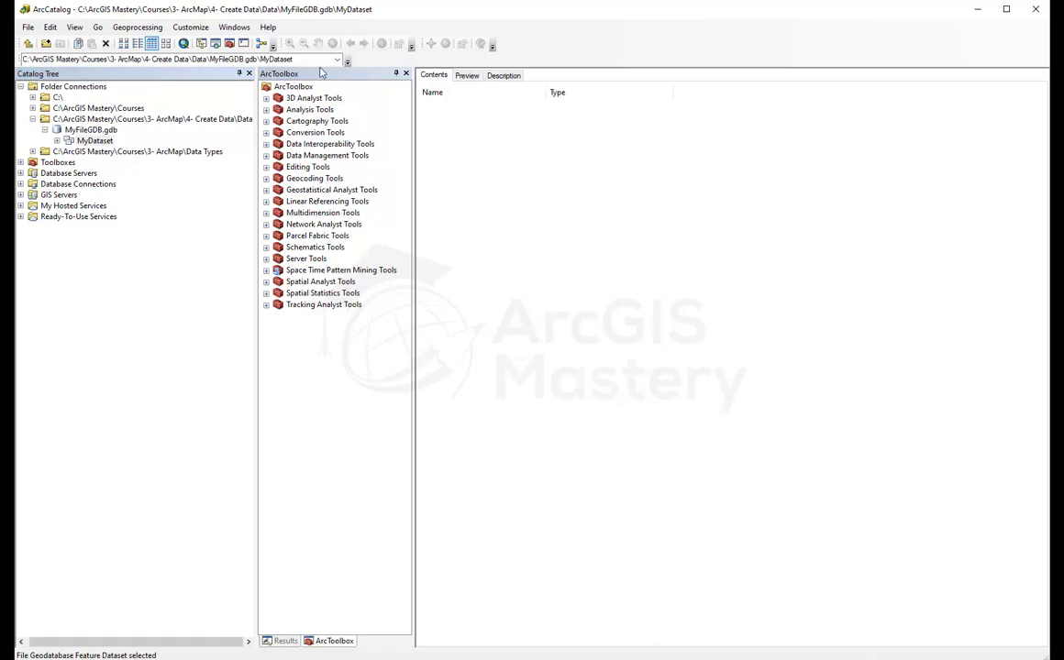
pyautogui.click(185, 28)
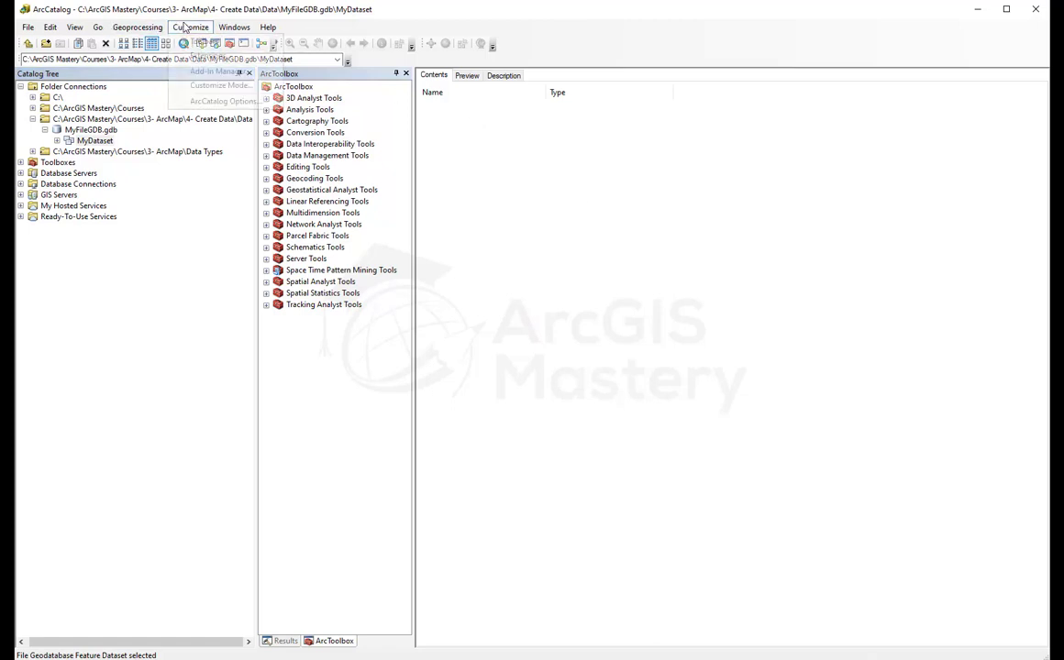
pyautogui.click(209, 56)
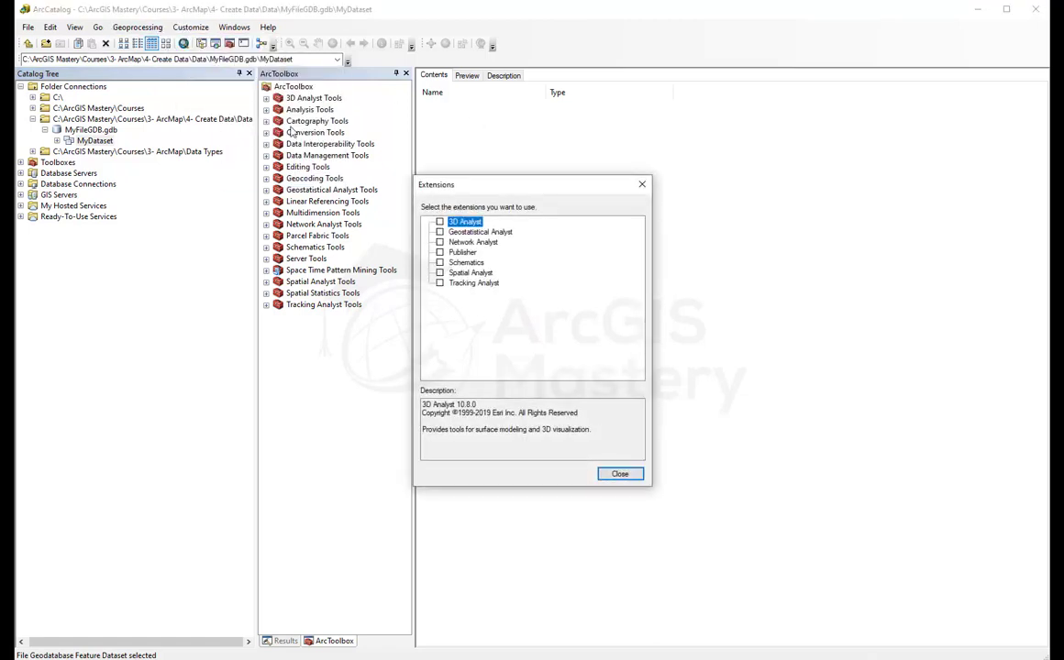
pyautogui.click(439, 243)
pyautogui.click(439, 252)
pyautogui.click(439, 262)
pyautogui.click(440, 273)
pyautogui.click(439, 283)
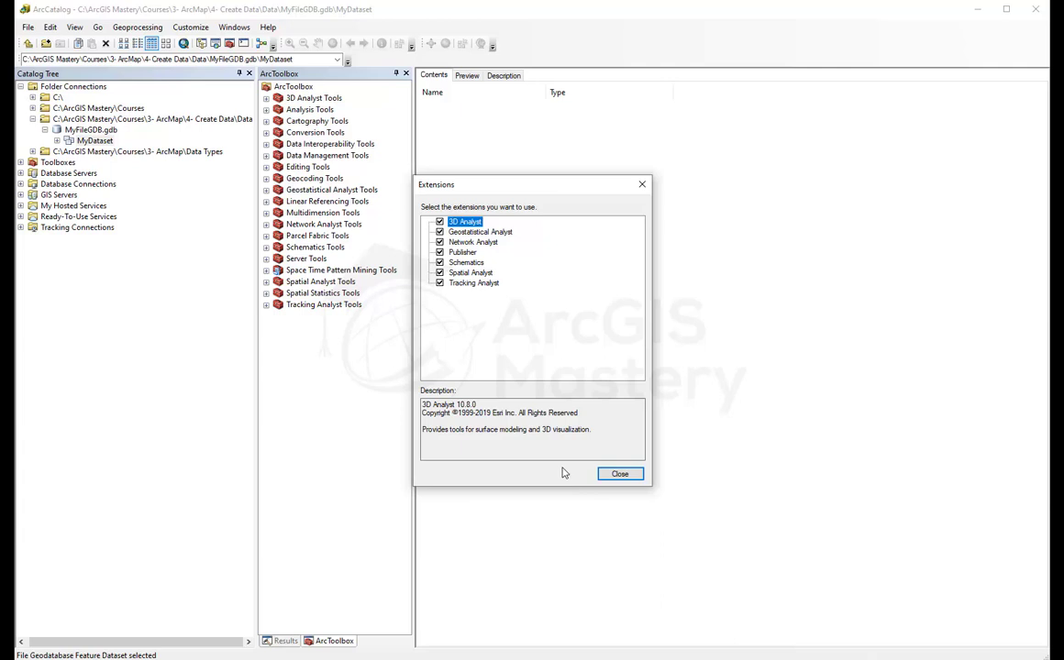
pyautogui.click(620, 474)
# Step: Show the New item choices from the MyDataset contents context menu
pyautogui.rightClick(478, 162)
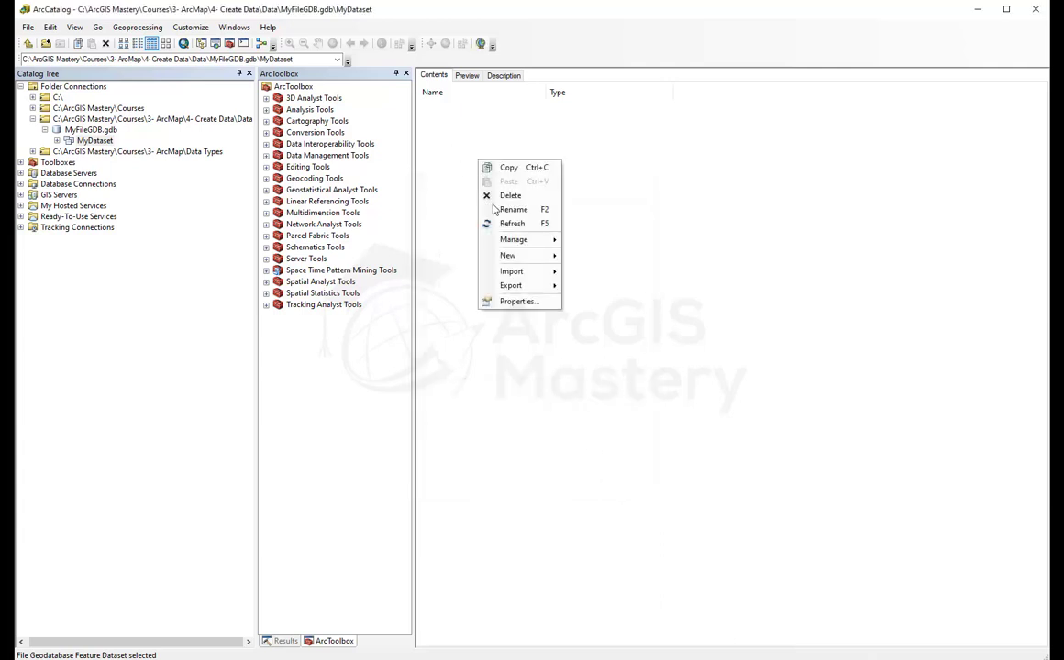
pyautogui.moveTo(523, 255)
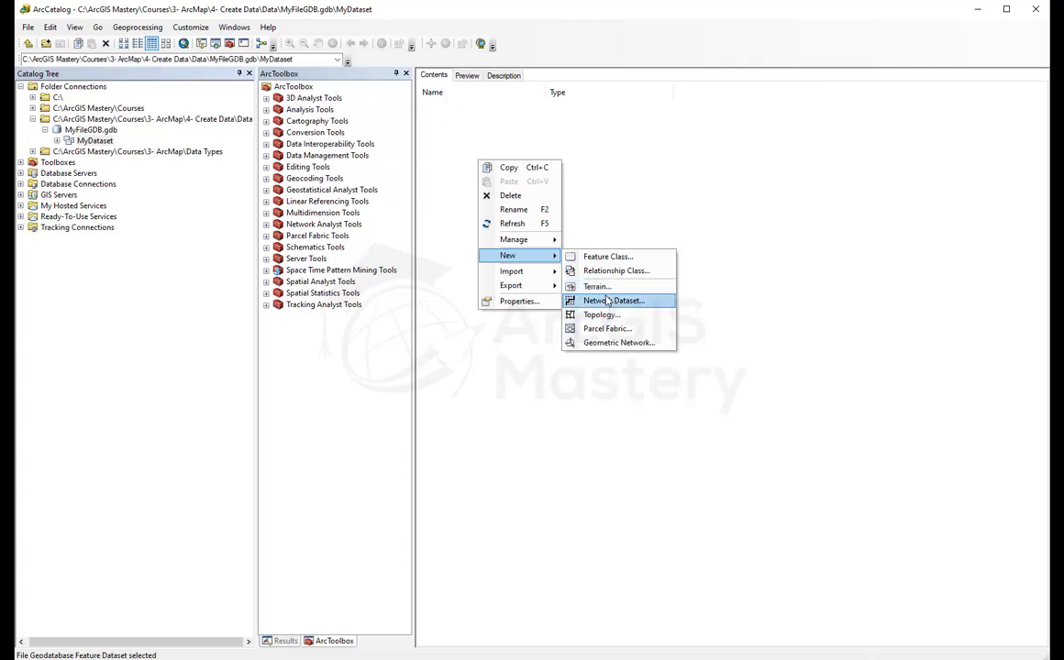
pyautogui.click(608, 166)
pyautogui.rightClick(608, 166)
pyautogui.rightClick(468, 171)
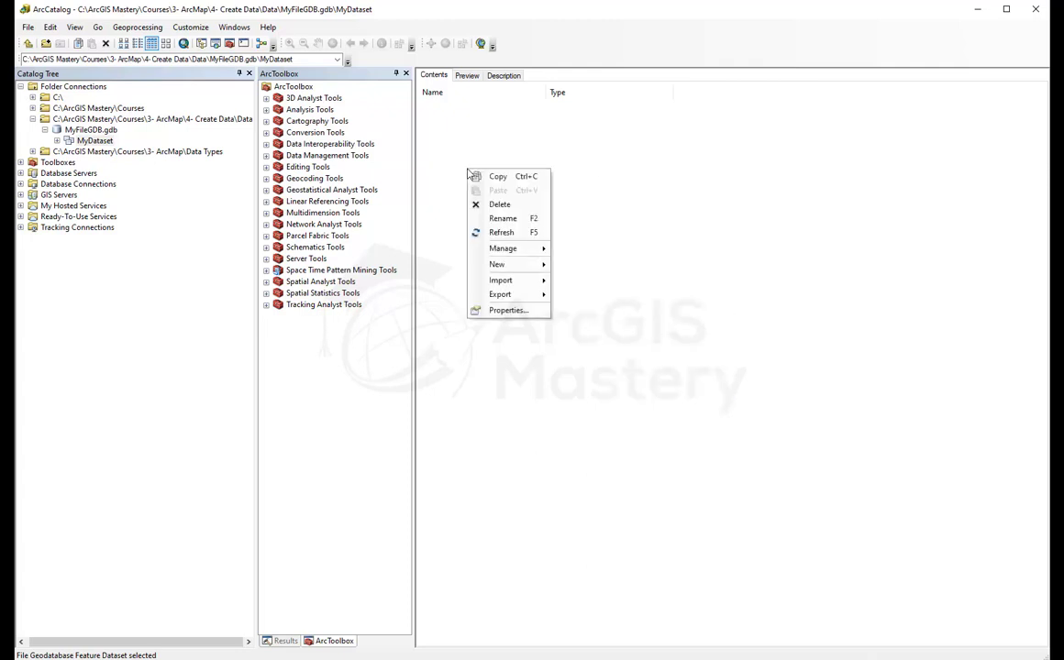
pyautogui.moveTo(514, 264)
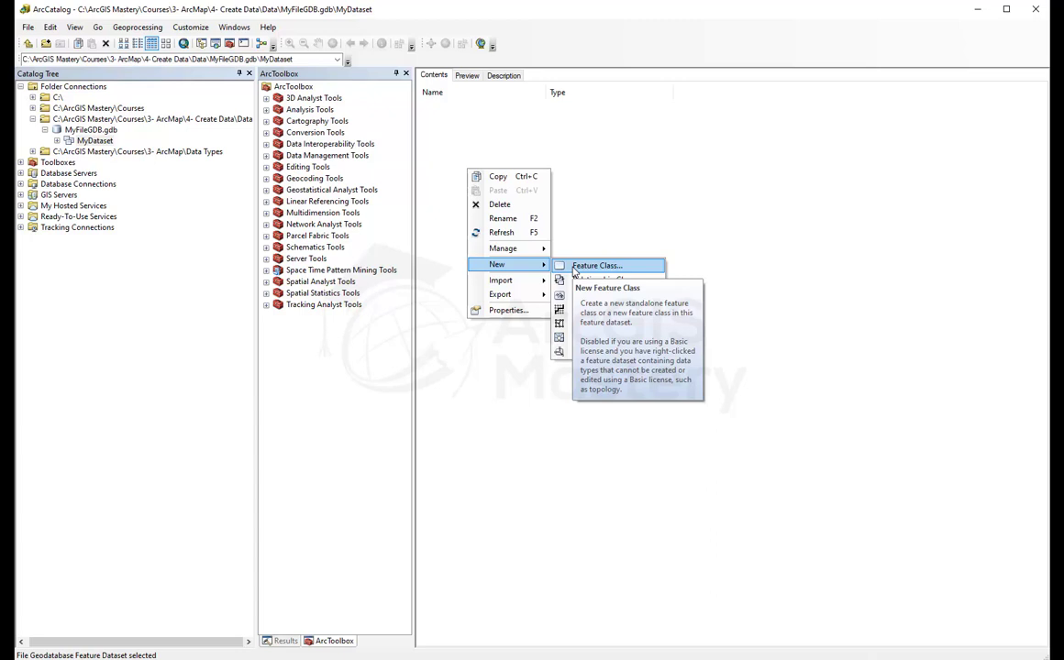
# Step: Start a new feature class named STREETS with alias Streets
pyautogui.click(596, 266)
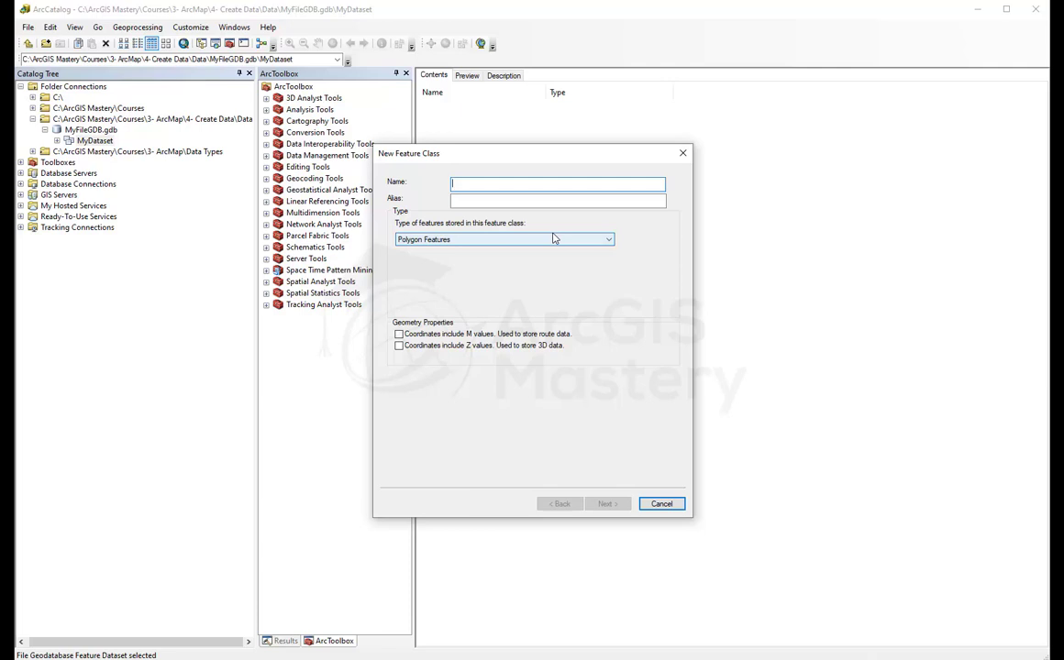
pyautogui.write('Streets')
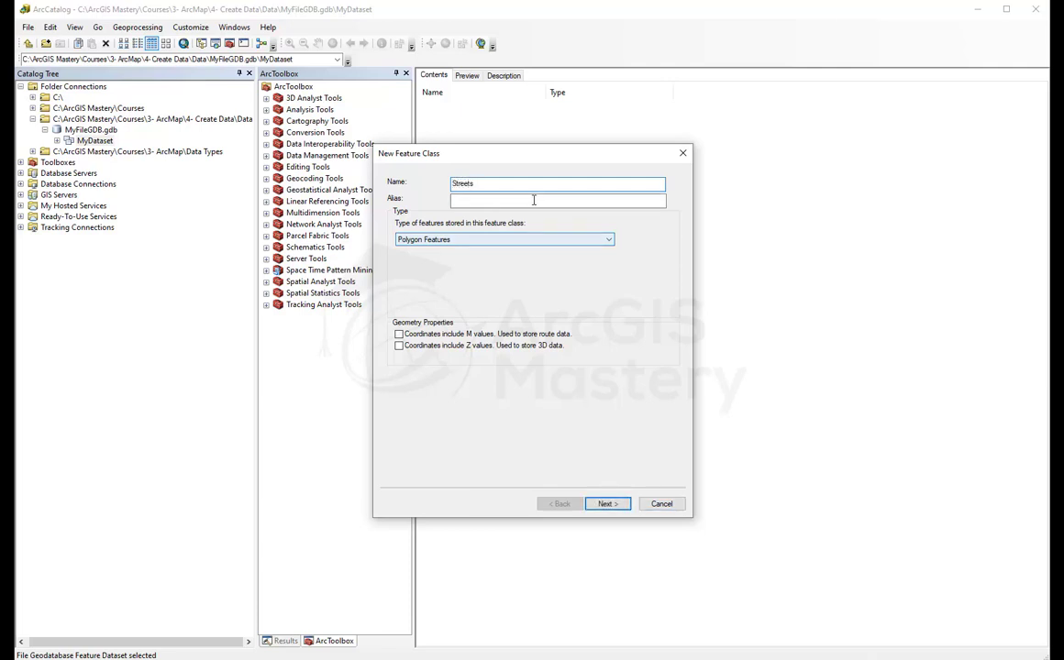
pyautogui.doubleClick(463, 184)
pyautogui.write('STREETS')
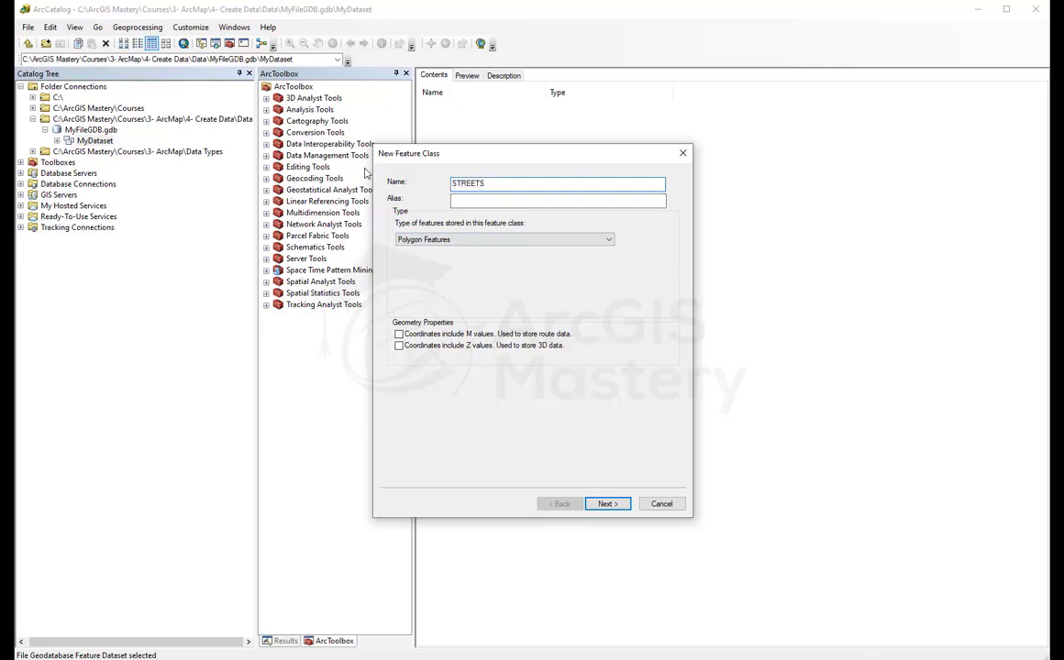
pyautogui.press('Tab')
pyautogui.write('Stre')
pyautogui.press('BackSpace')
pyautogui.press('BackSpace')
pyautogui.write('ets')
pyautogui.press('BackSpace')
pyautogui.write('s')
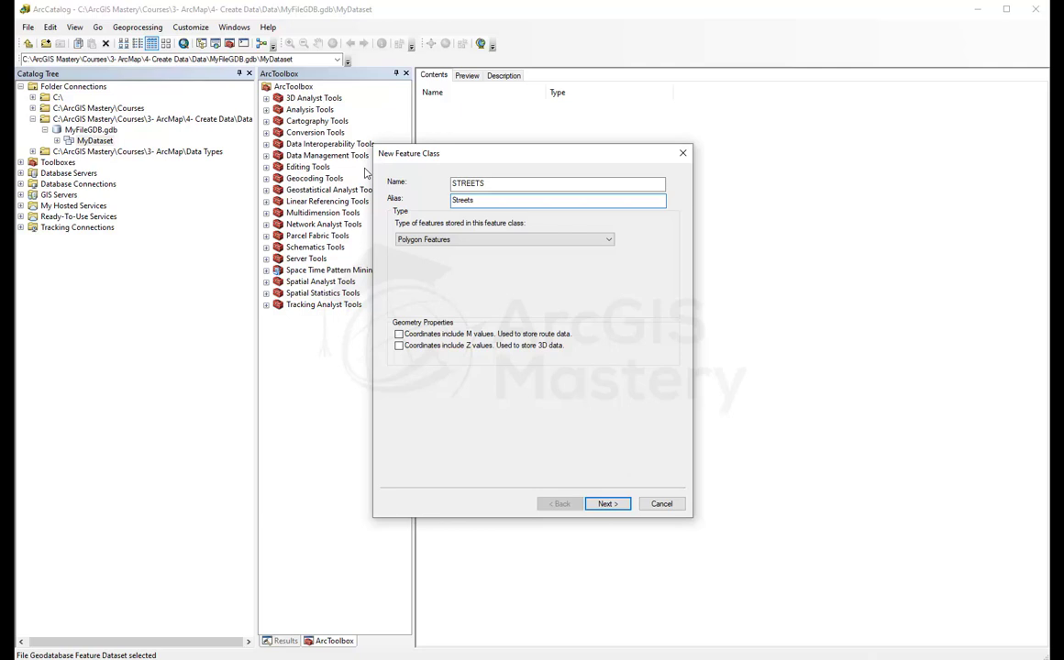
# Step: Make STREETS a line feature class with M values, keeping default M tolerance and storage
pyautogui.click(482, 239)
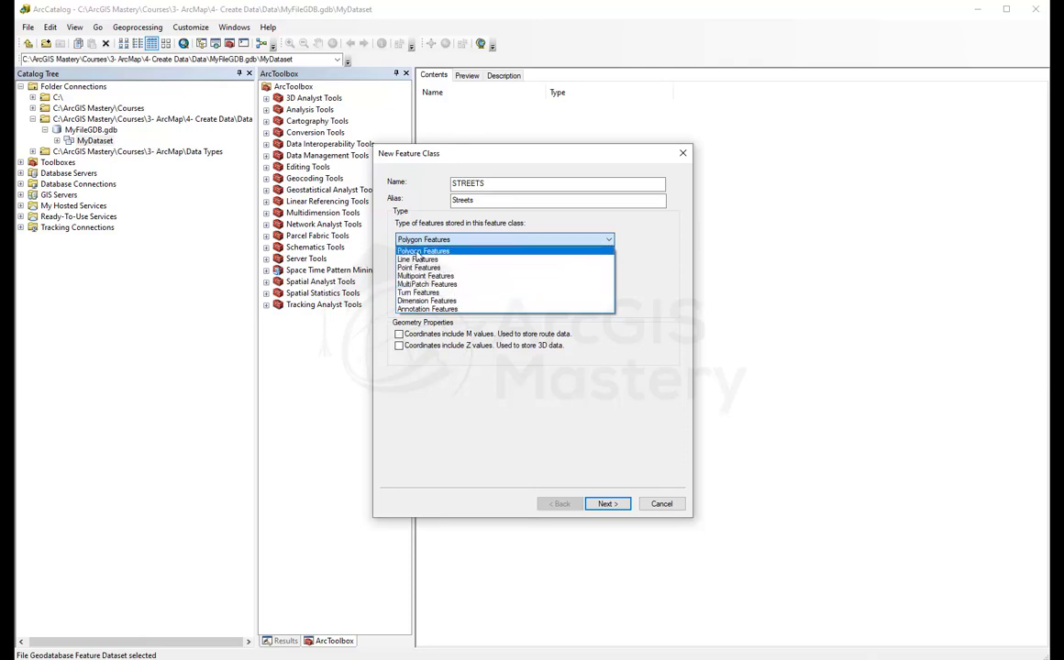
pyautogui.click(431, 261)
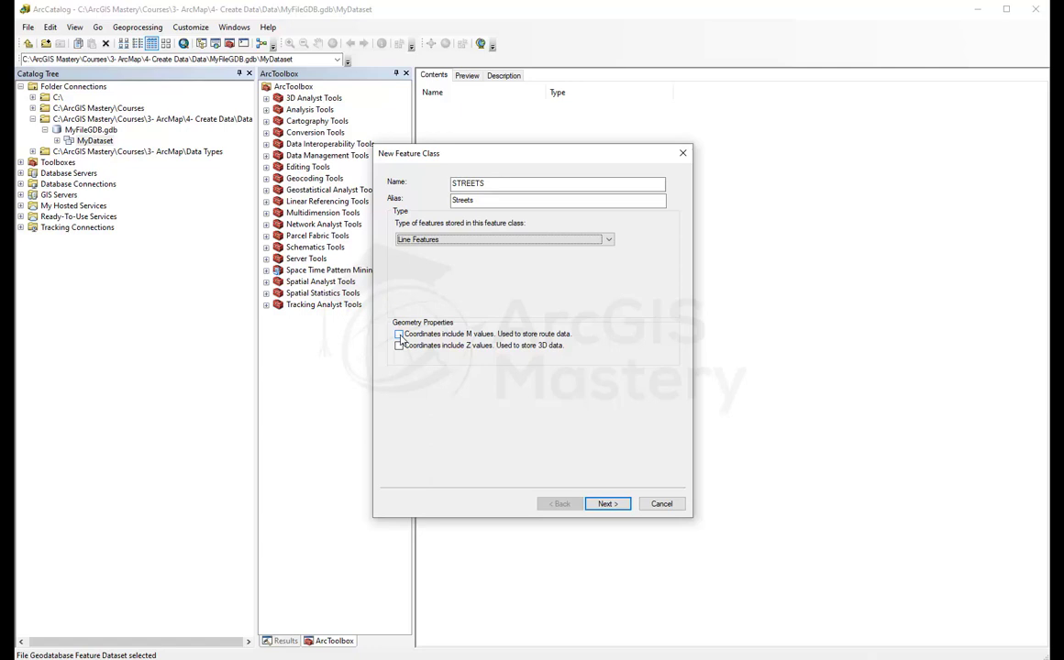
pyautogui.click(473, 336)
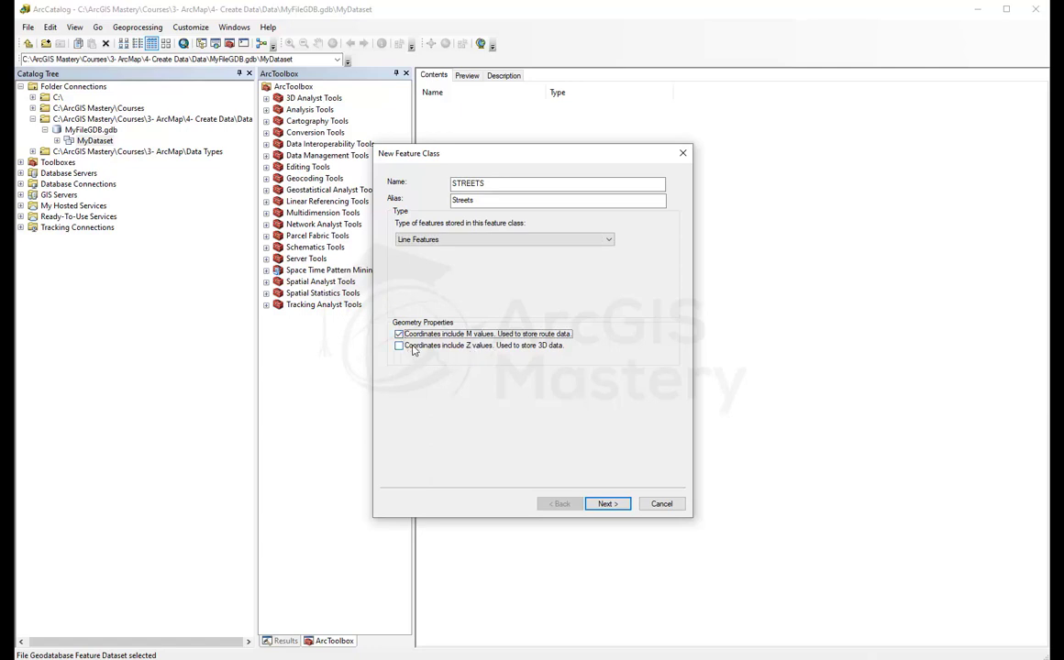
pyautogui.click(607, 505)
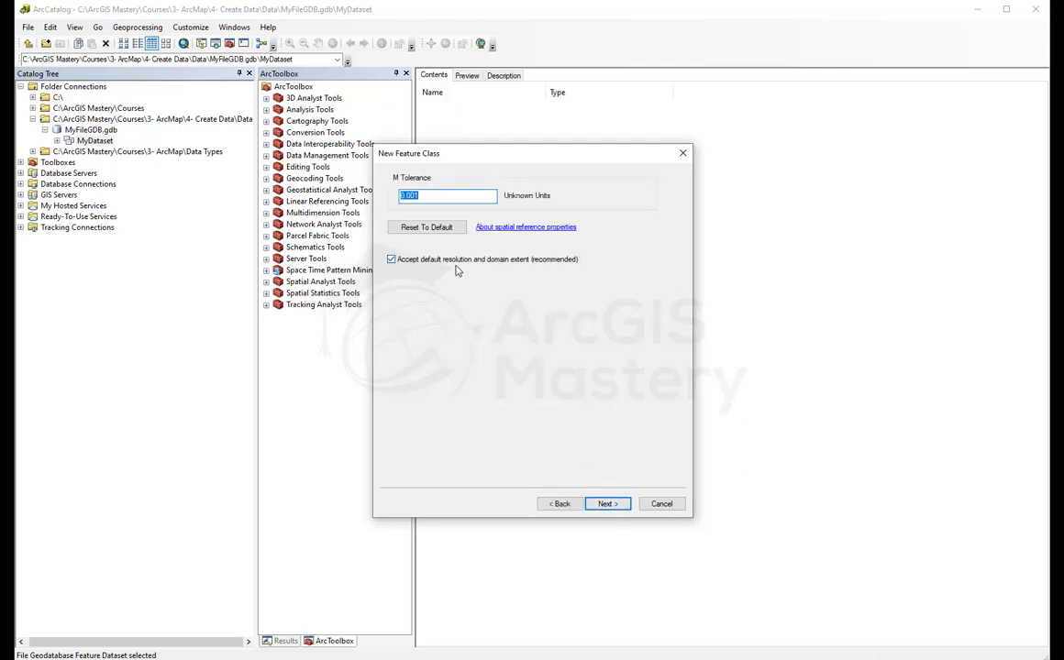
pyautogui.click(608, 504)
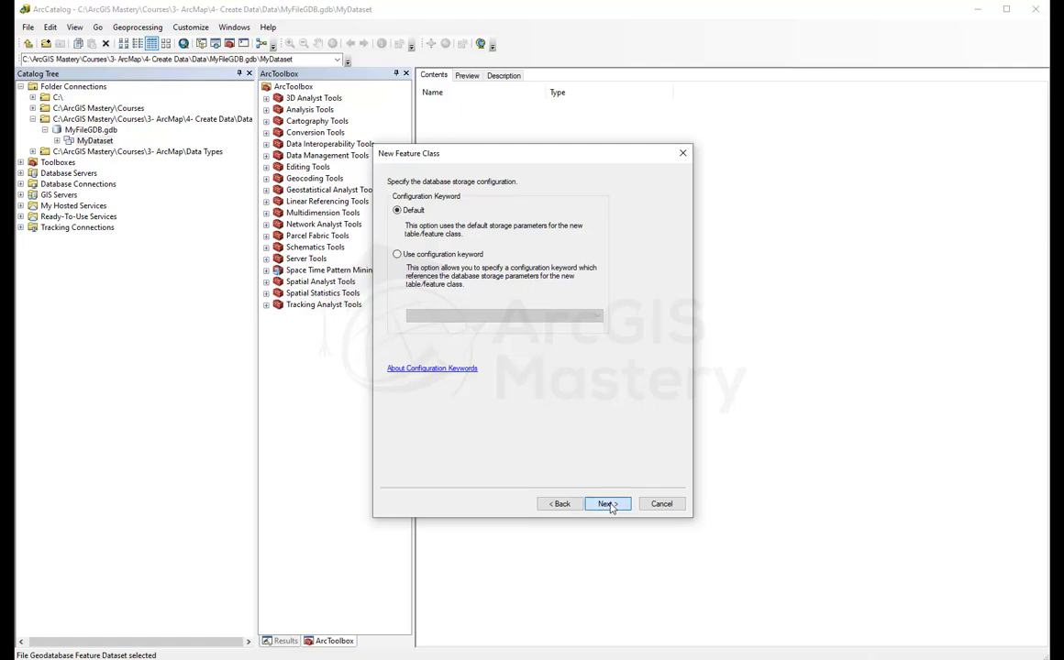
pyautogui.click(608, 505)
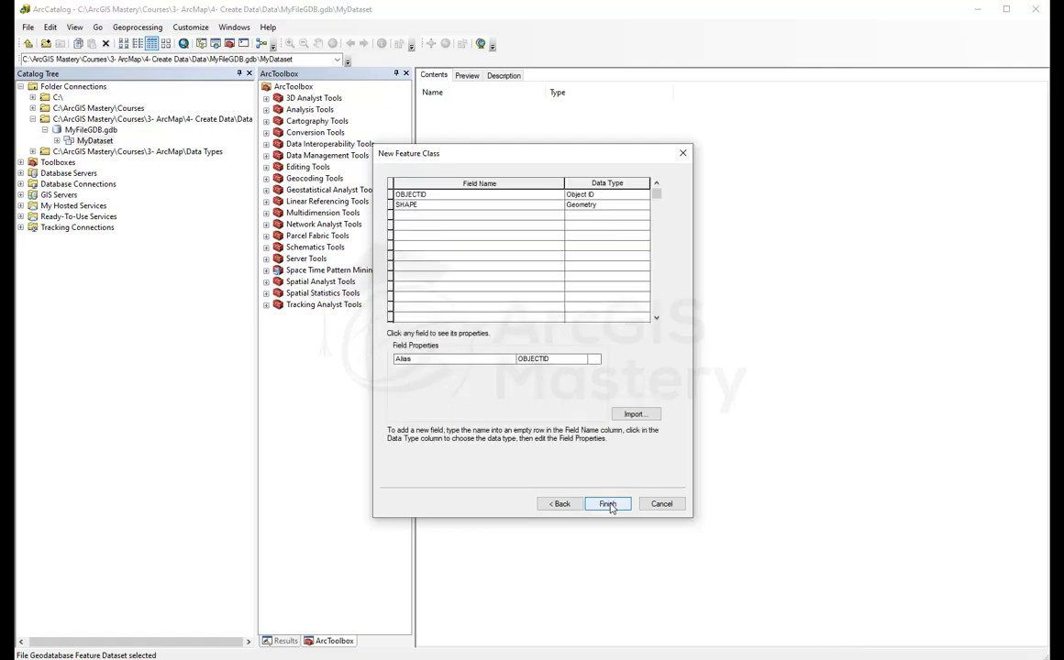
# Step: Add a StreetName Text field and a Length Double field, then finish creating STREETS
pyautogui.click(425, 216)
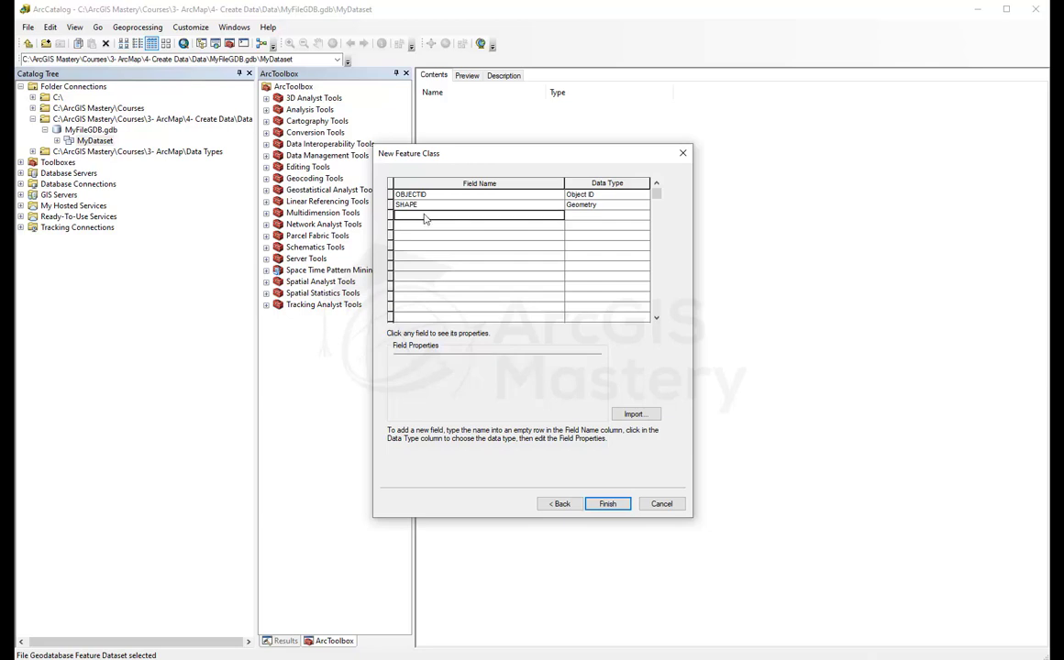
pyautogui.write('St')
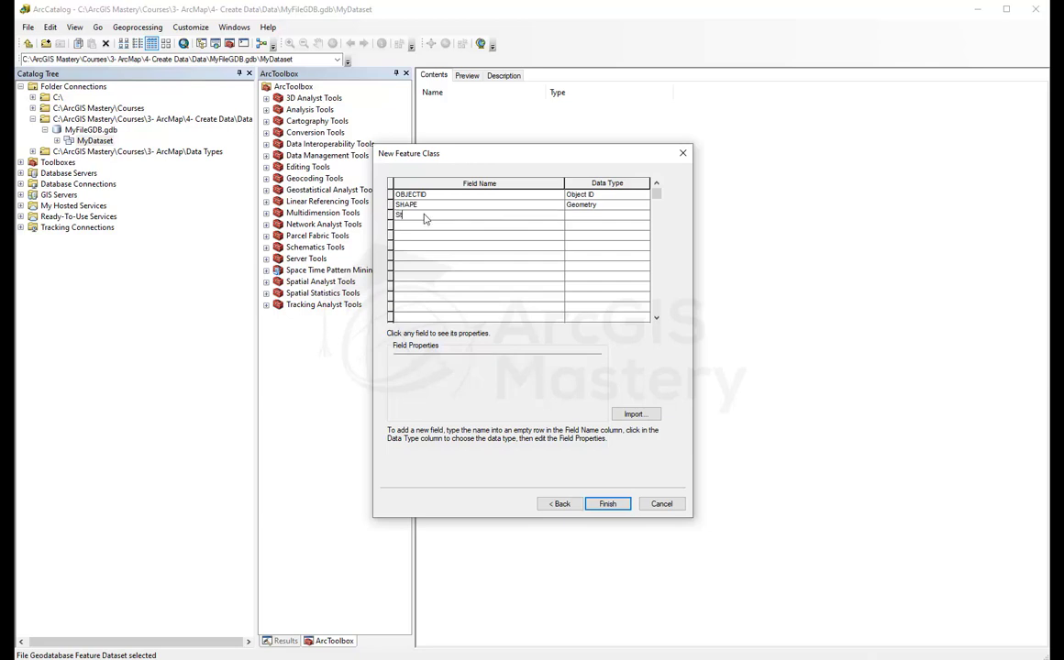
pyautogui.write('reetName')
pyautogui.click(587, 216)
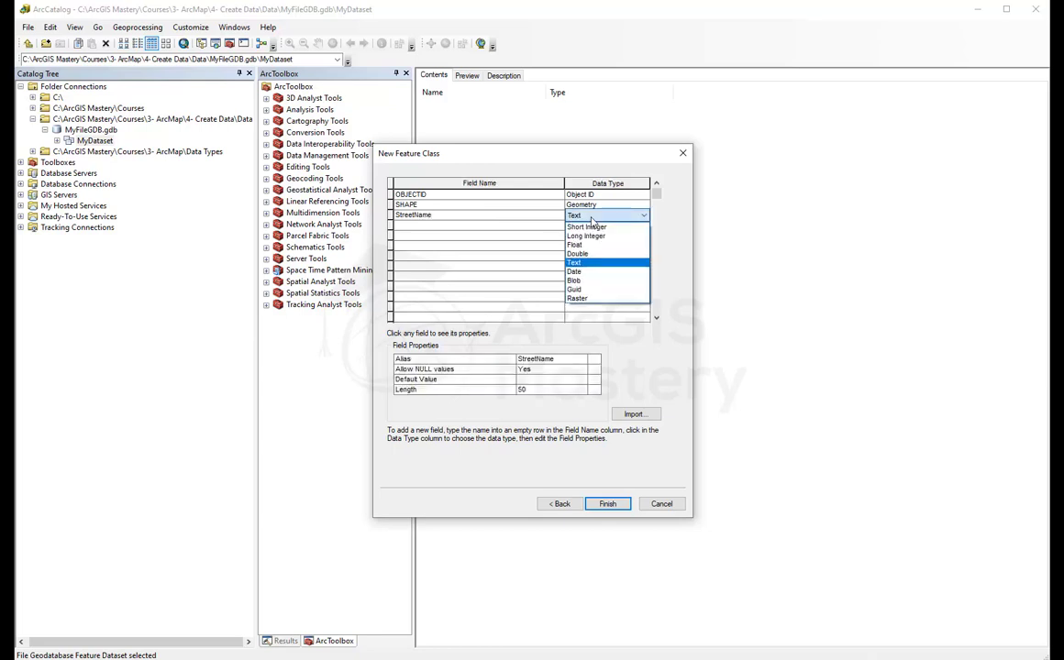
pyautogui.click(437, 227)
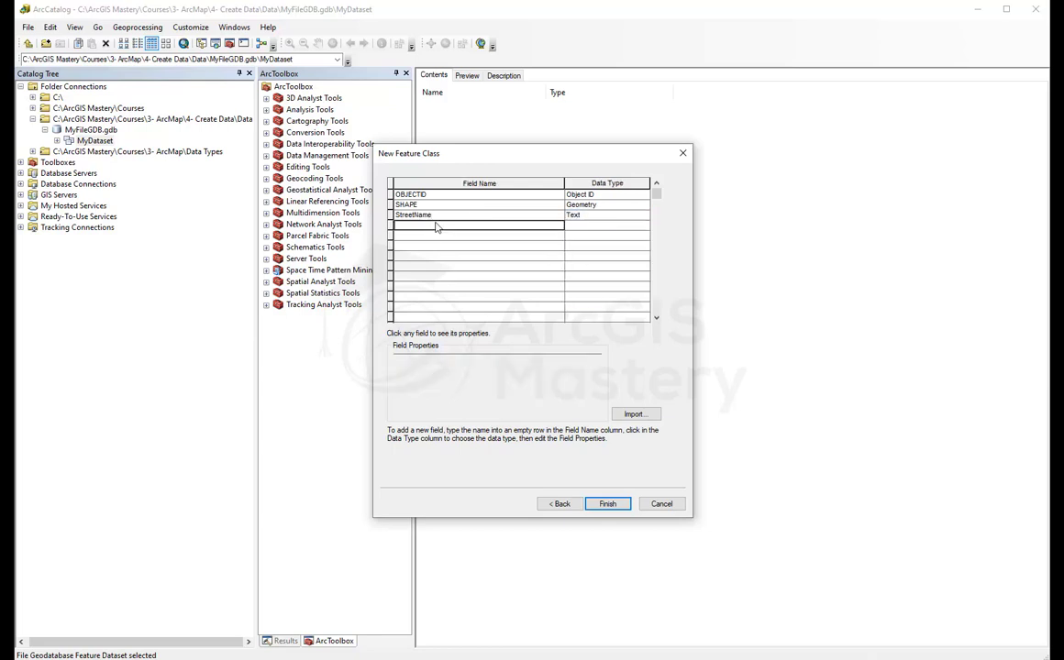
pyautogui.write('Length')
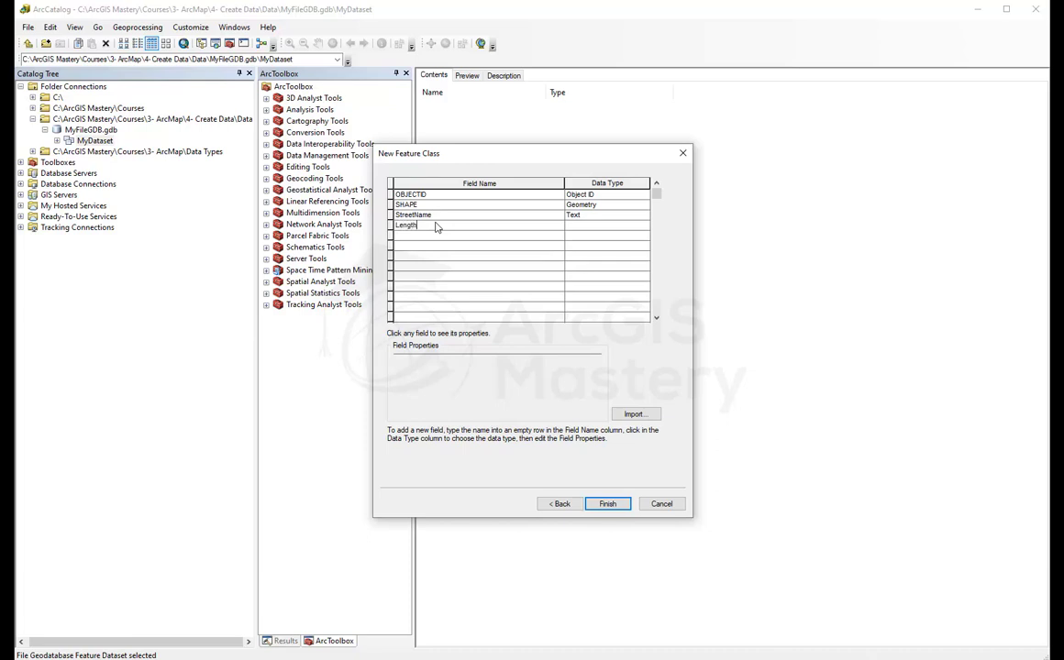
pyautogui.press('Tab')
pyautogui.press('Up')
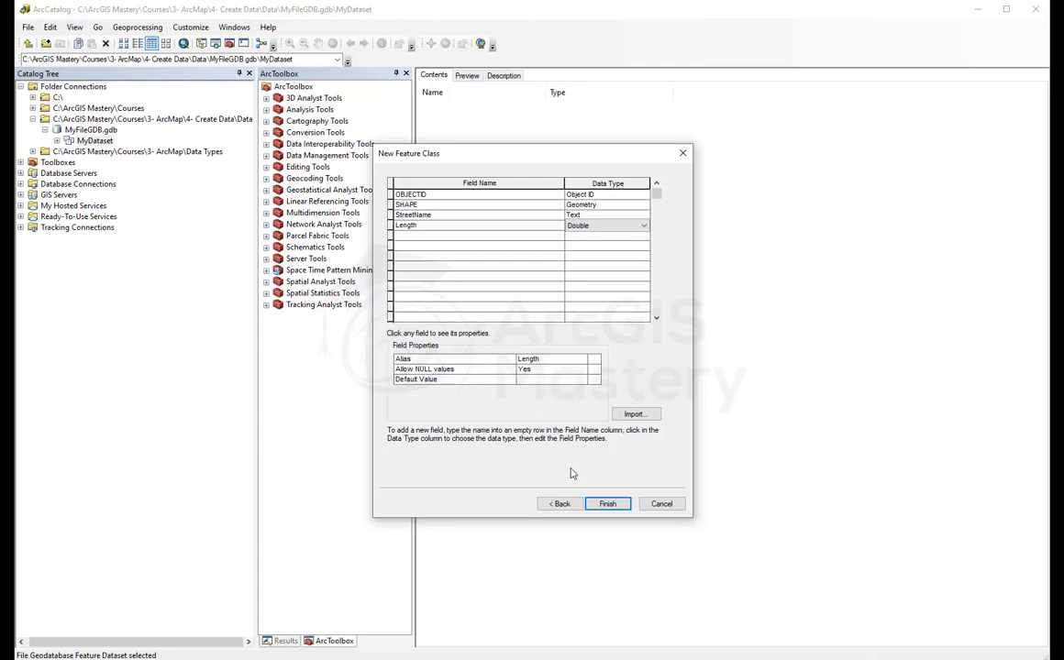
pyautogui.click(607, 503)
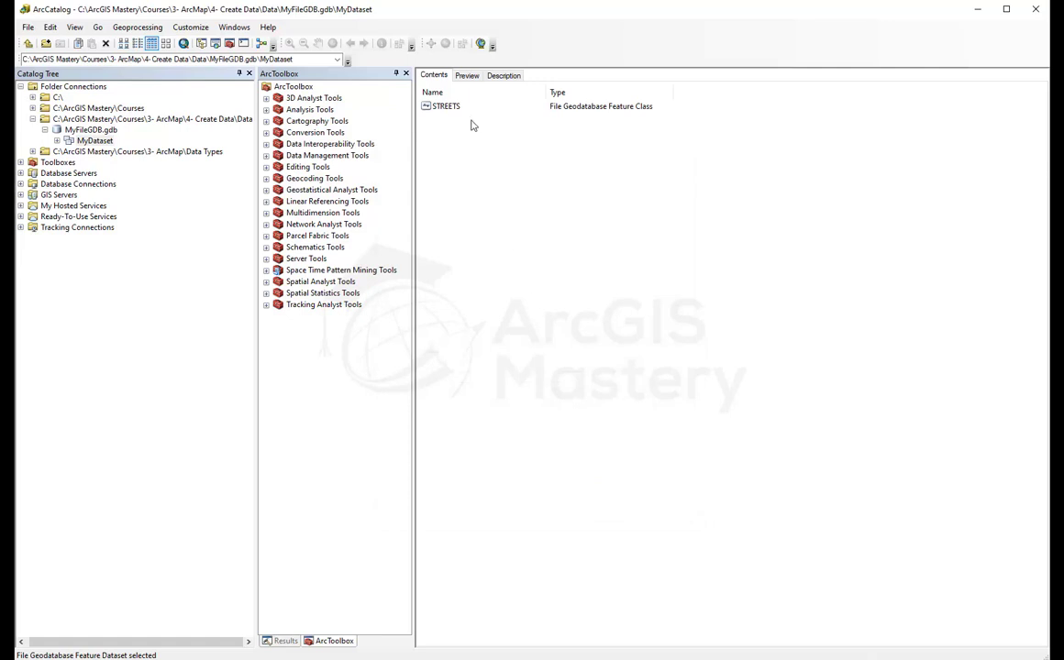
# Step: Start a new feature class named Intersections, copying the name into the alias
pyautogui.rightClick(455, 147)
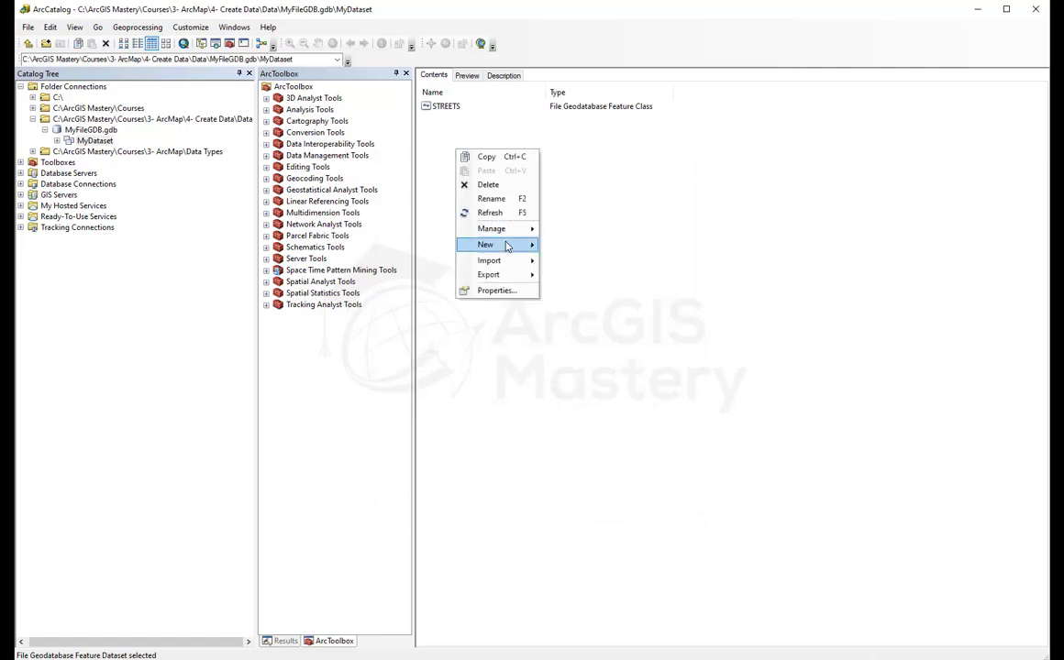
pyautogui.moveTo(514, 245)
pyautogui.click(565, 248)
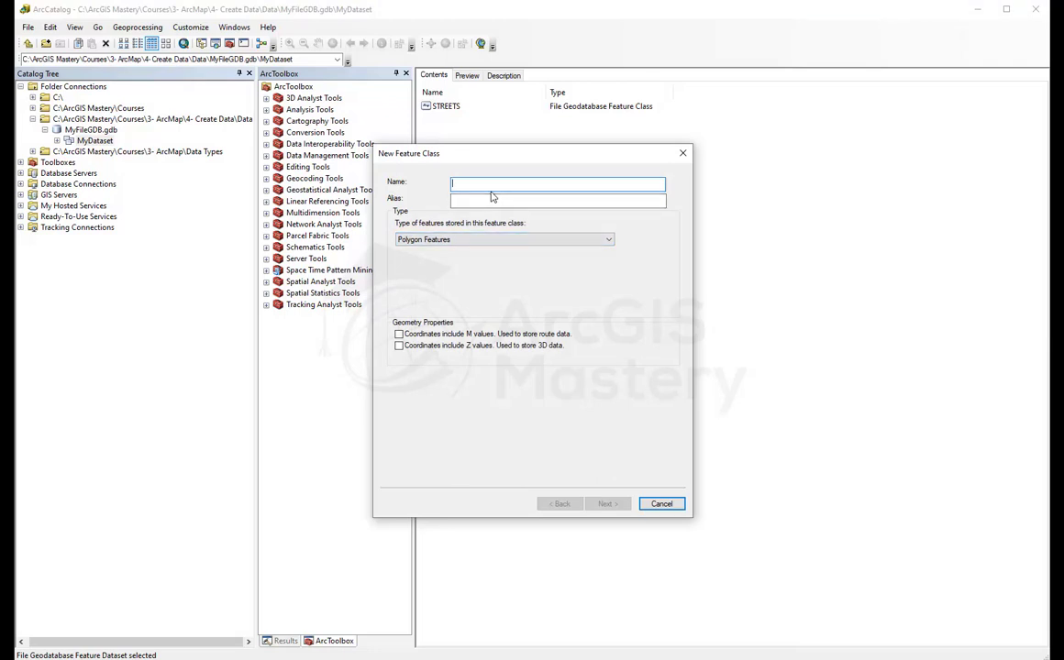
pyautogui.write('Inters')
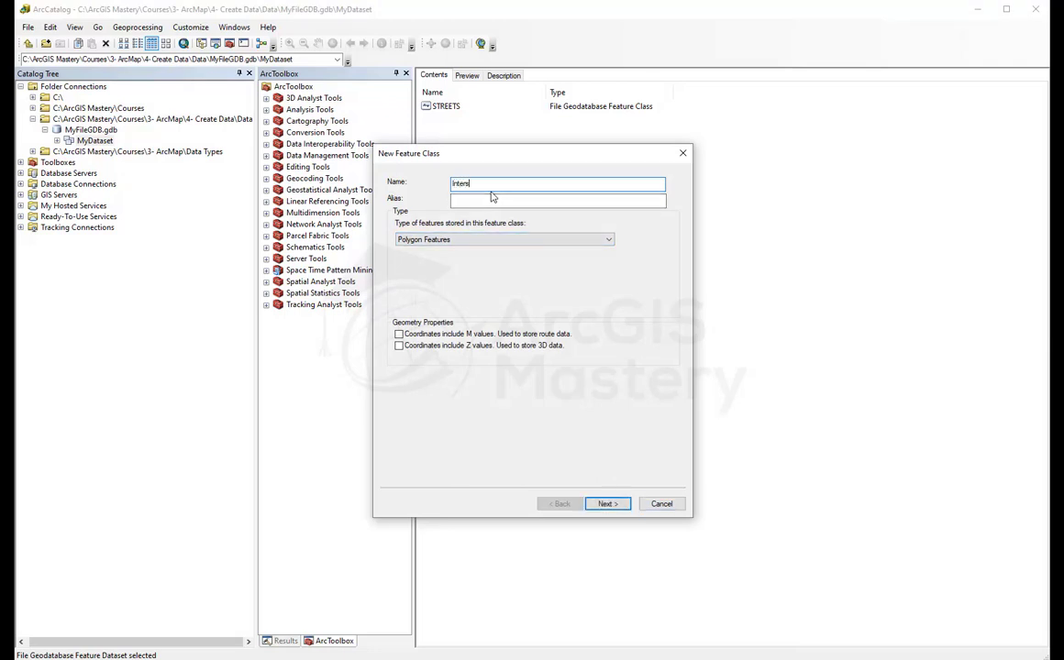
pyautogui.write('ections')
pyautogui.hotkey('ctrl', 'a')
pyautogui.hotkey('ctrl', 'c')
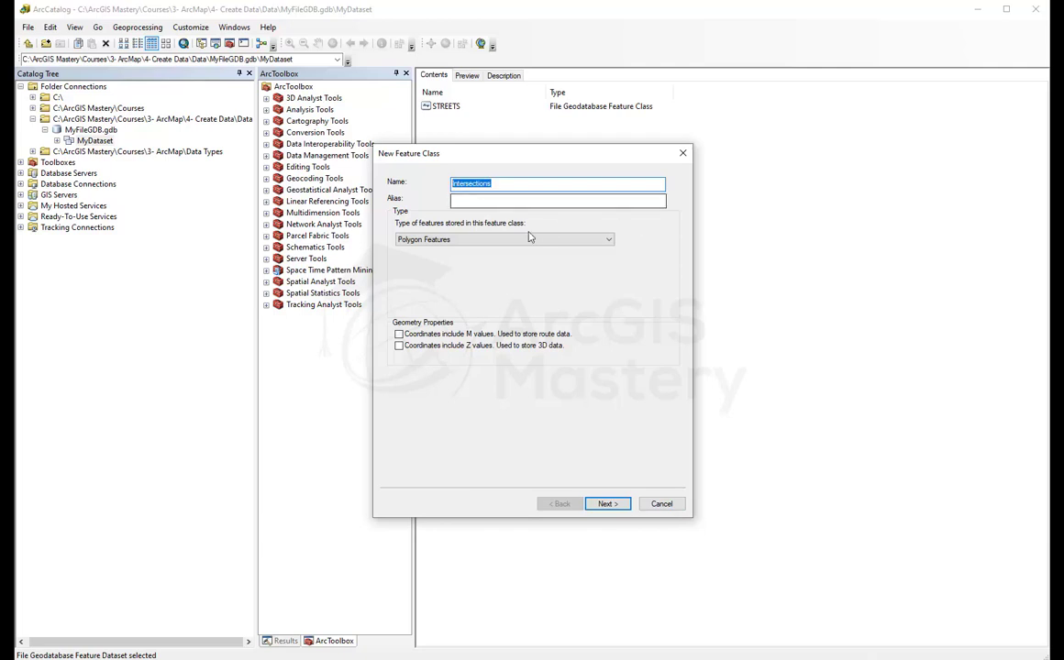
pyautogui.click(493, 198)
pyautogui.hotkey('ctrl', 'v')
# Step: Make Intersections a point feature class with M values, keeping default tolerance and storage
pyautogui.click(502, 239)
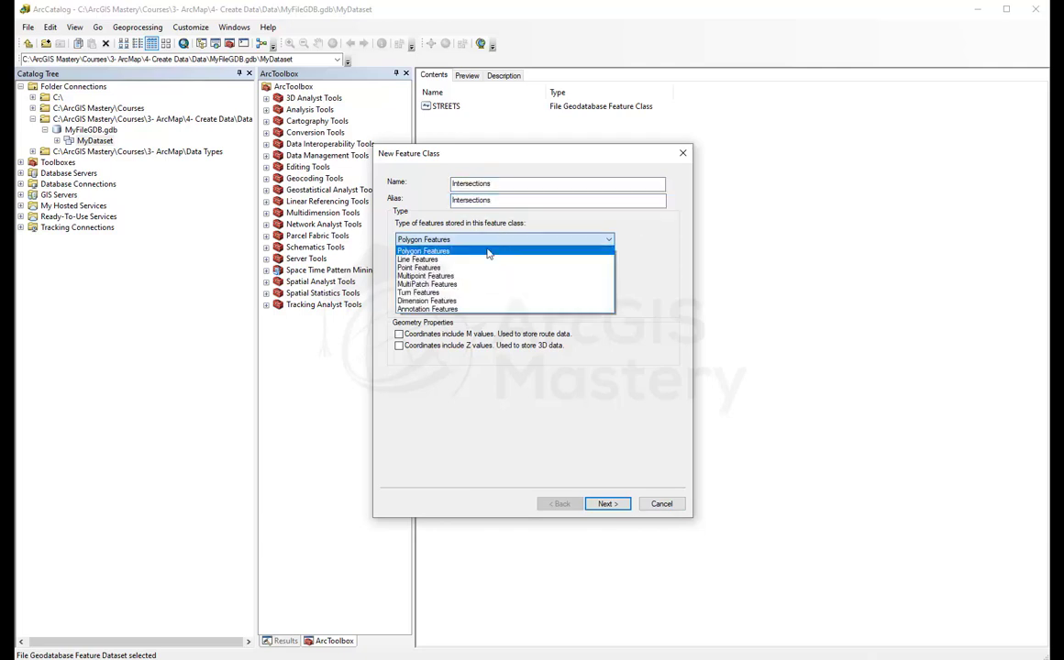
pyautogui.click(404, 246)
pyautogui.click(399, 334)
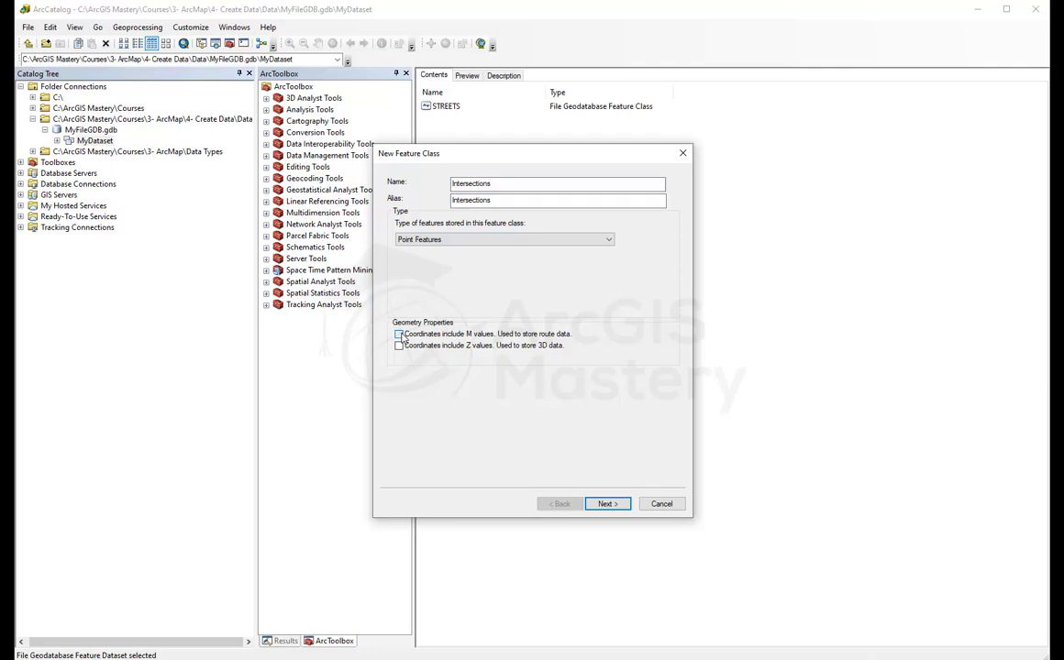
pyautogui.click(604, 503)
pyautogui.click(604, 503)
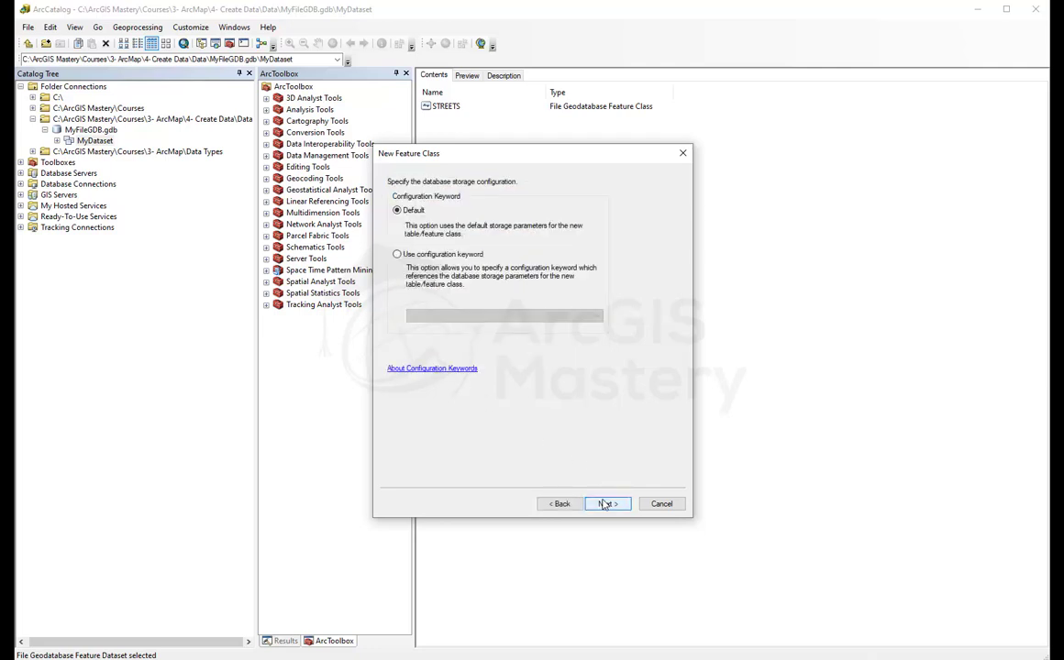
pyautogui.click(605, 504)
# Step: Add IntersectionName and Street Text fields and finish creating Intersections
pyautogui.click(423, 218)
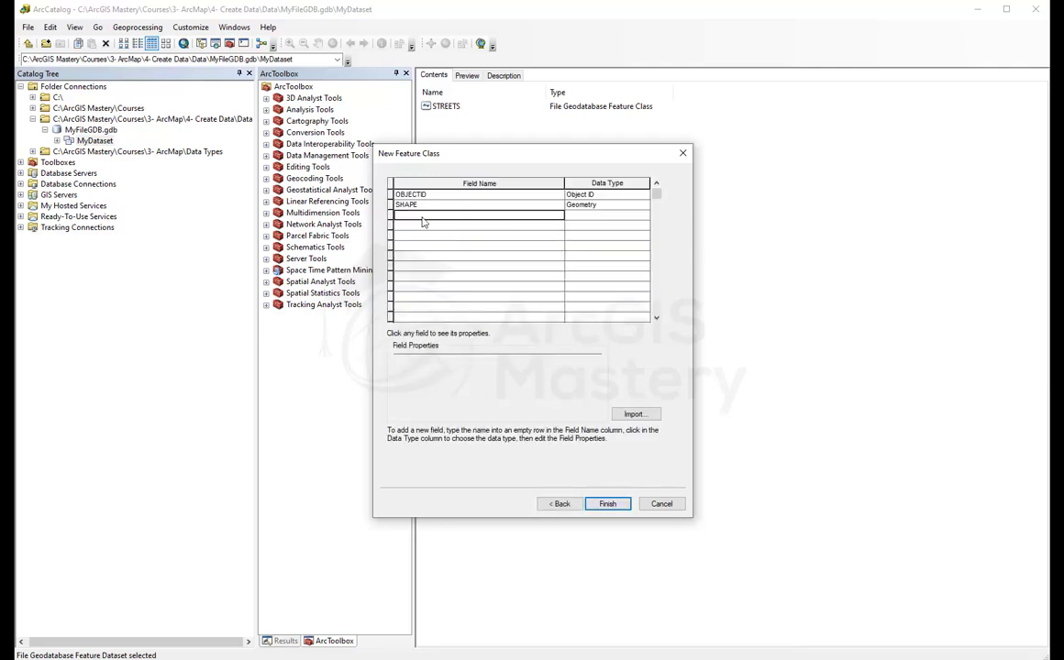
pyautogui.write('IntersectionName')
pyautogui.press('Tab')
pyautogui.press('Tab')
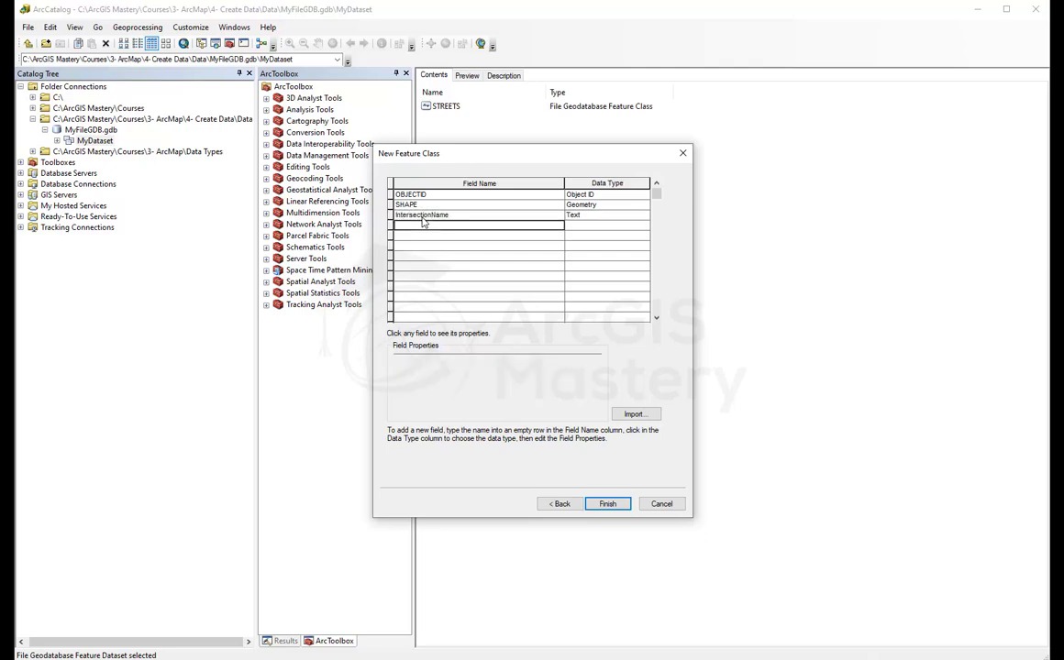
pyautogui.write('Street')
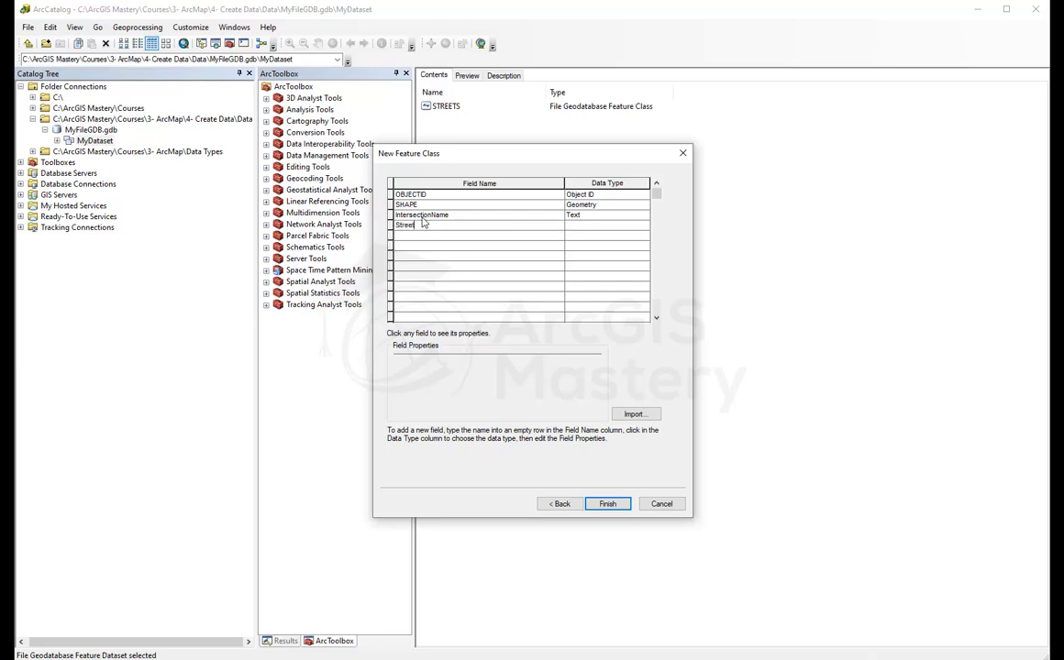
pyautogui.press('Tab')
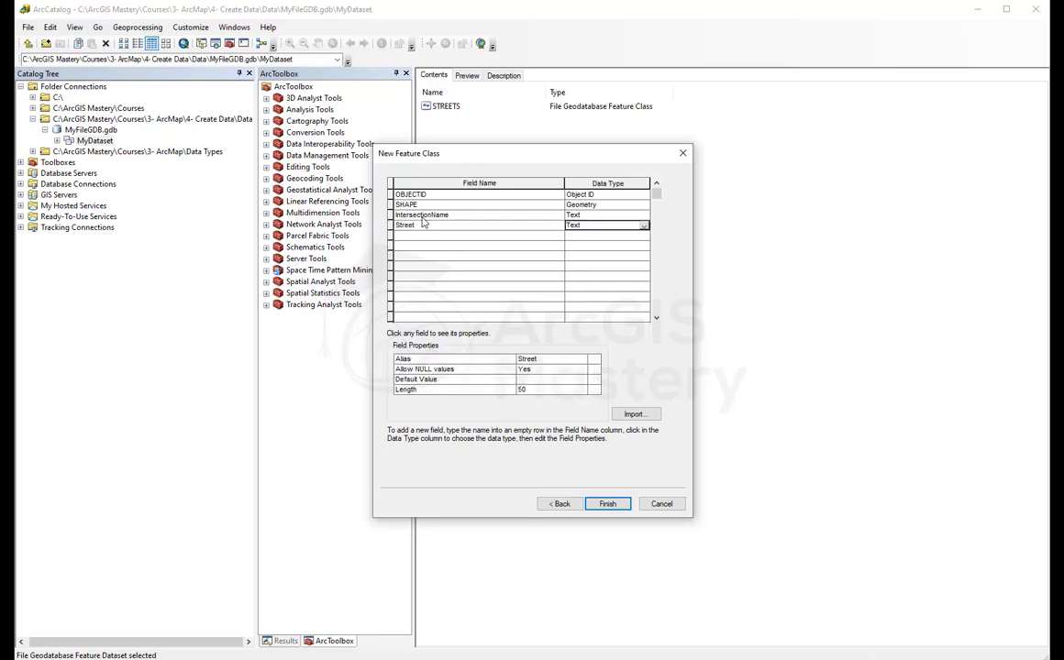
pyautogui.click(609, 503)
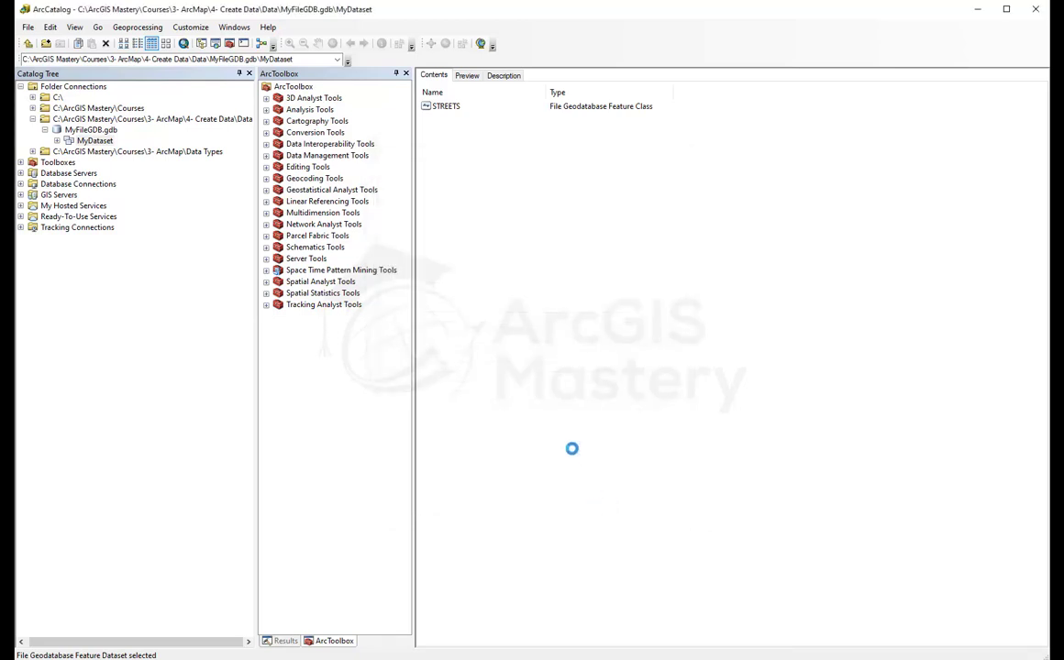
# Step: Start a new feature class named Parcels, copying the name into the alias
pyautogui.rightClick(464, 193)
pyautogui.moveTo(509, 282)
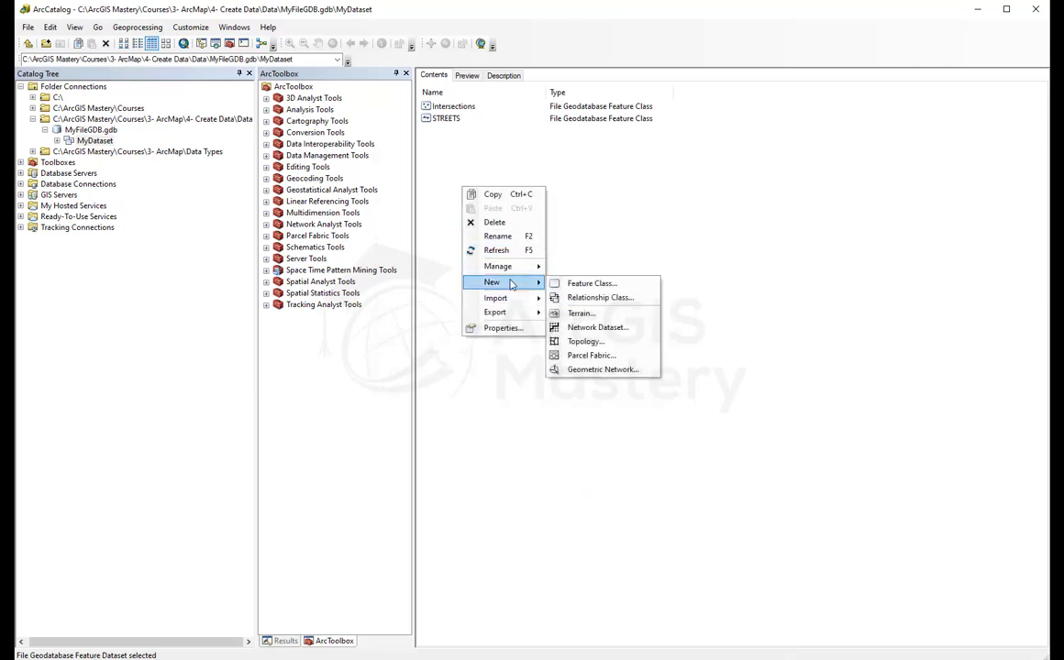
pyautogui.click(592, 284)
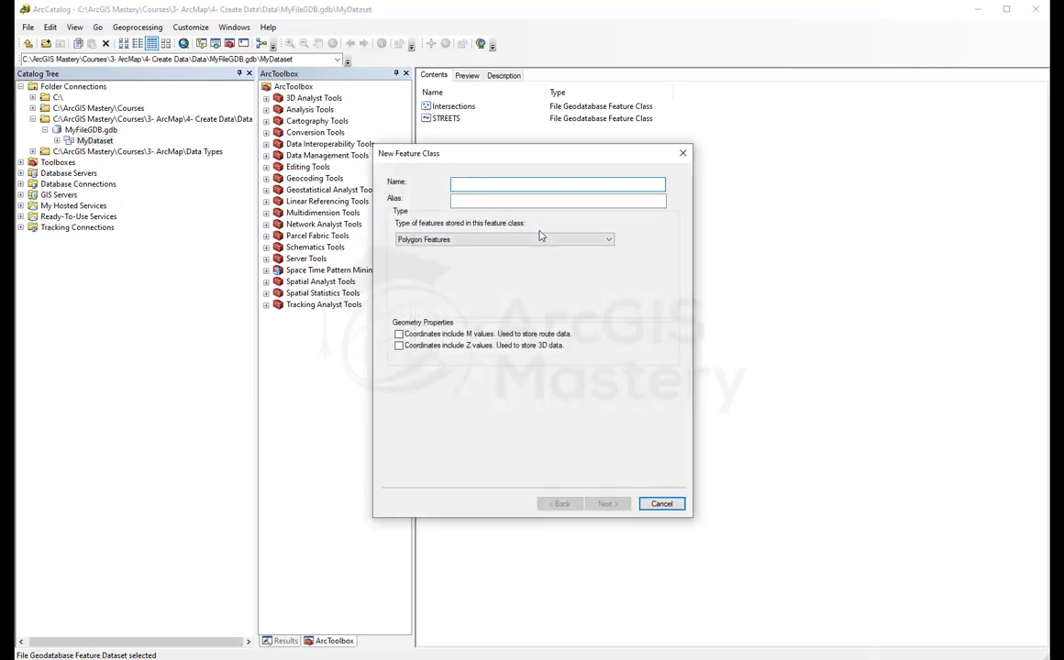
pyautogui.write('PArcels')
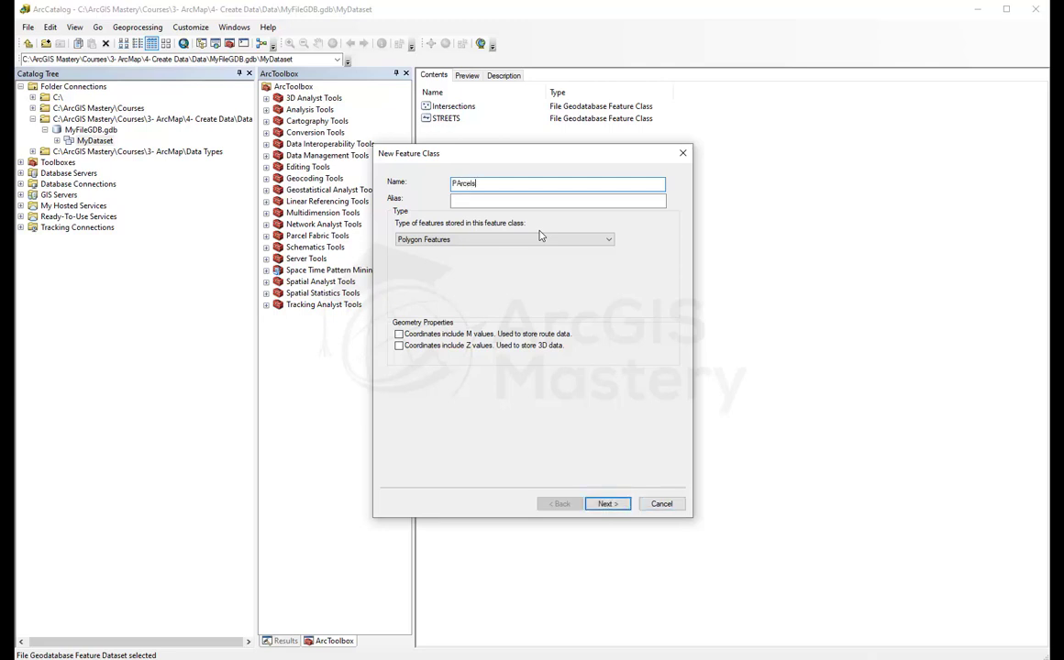
pyautogui.press('BackSpace')
pyautogui.press('BackSpace')
pyautogui.press('BackSpace')
pyautogui.press('BackSpace')
pyautogui.press('BackSpace')
pyautogui.write('arcels')
pyautogui.doubleClick(467, 183)
pyautogui.hotkey('ctrl', 'c')
pyautogui.click(471, 201)
pyautogui.hotkey('ctrl', 'v')
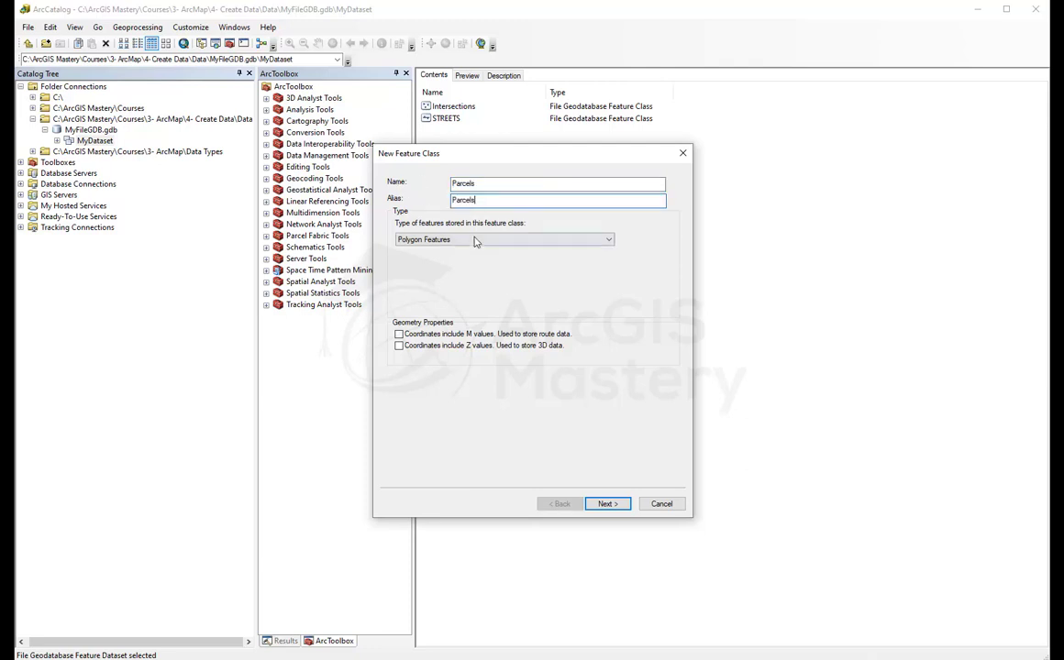
# Step: Keep Parcels as polygons with M values, accept default tolerance and storage, and finish
pyautogui.click(399, 334)
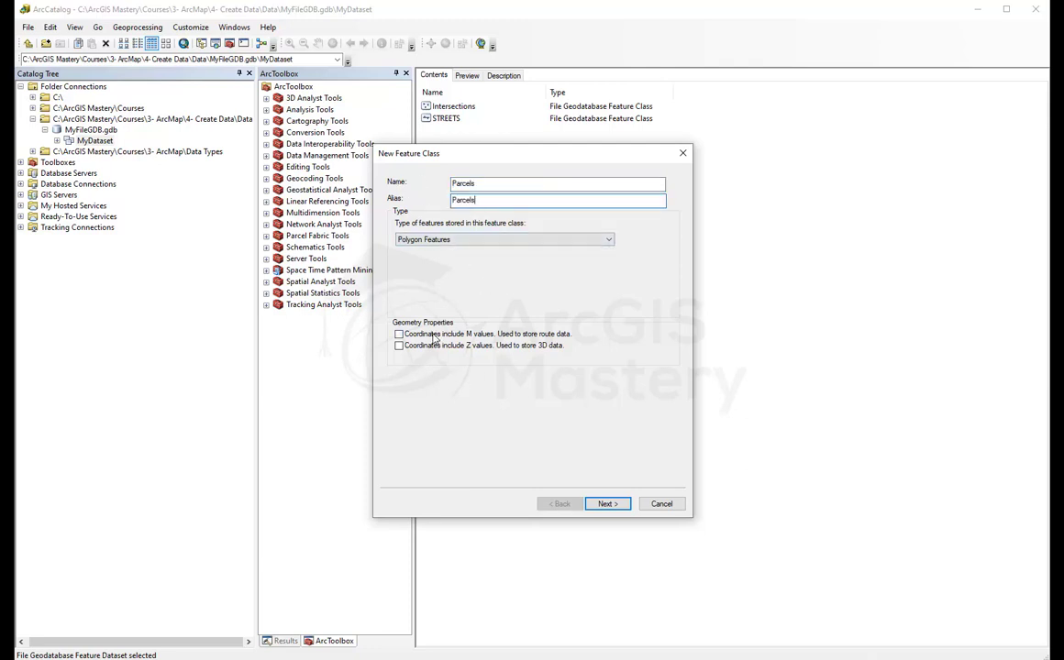
pyautogui.click(608, 505)
pyautogui.click(608, 505)
pyautogui.click(608, 505)
pyautogui.click(608, 504)
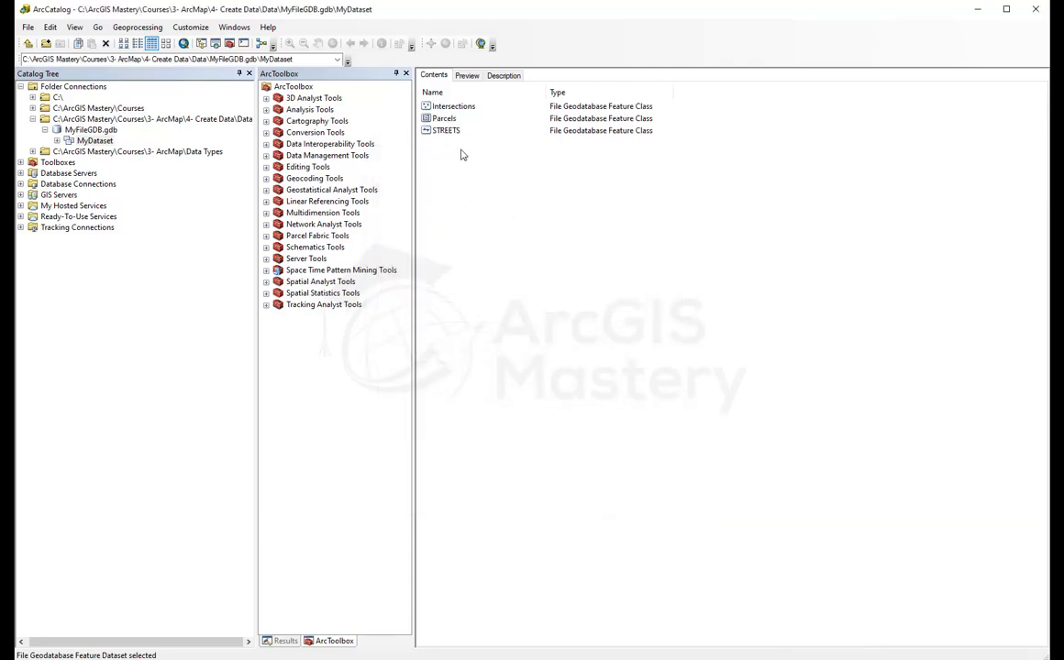
# Step: Expand MyDataset in the catalog tree to list Intersections, Parcels and STREETS, then reopen its contents
pyautogui.doubleClick(94, 140)
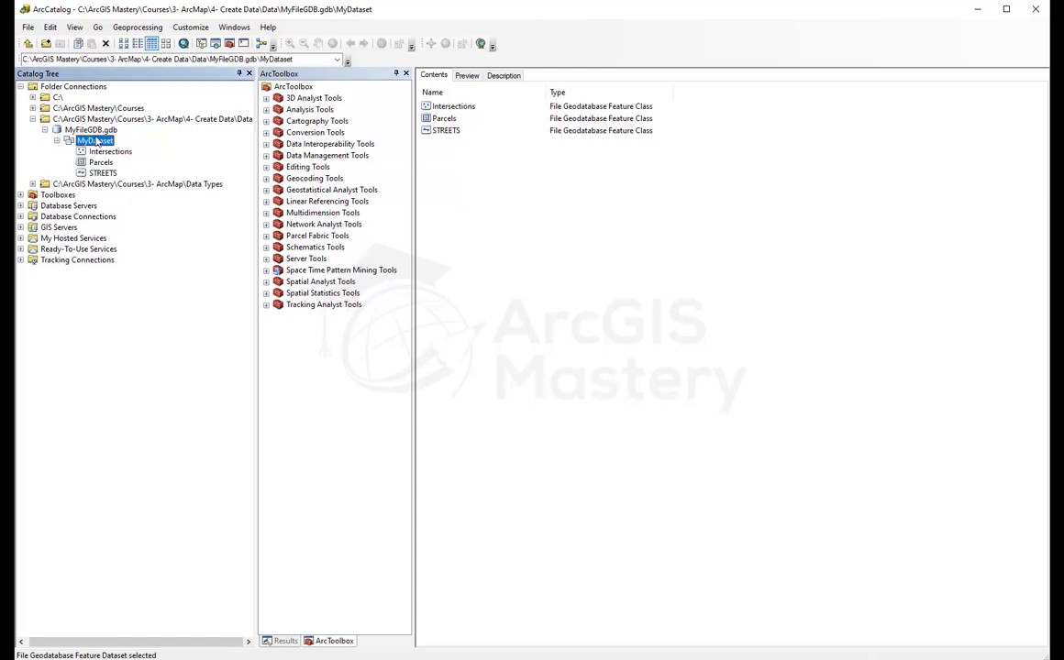
pyautogui.click(90, 129)
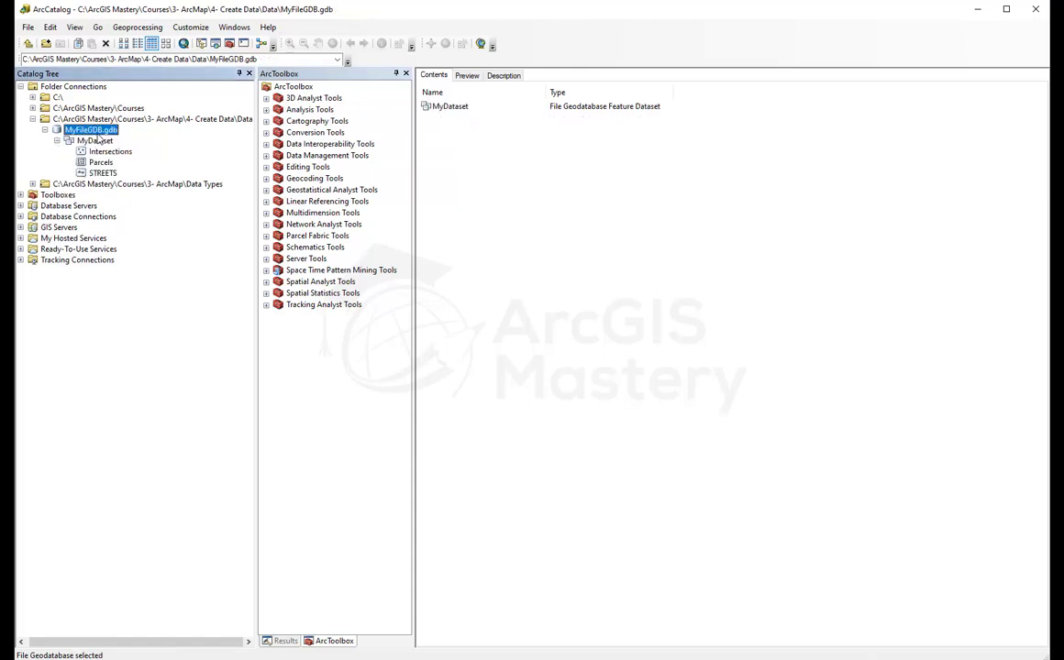
pyautogui.rightClick(465, 183)
pyautogui.moveTo(552, 293)
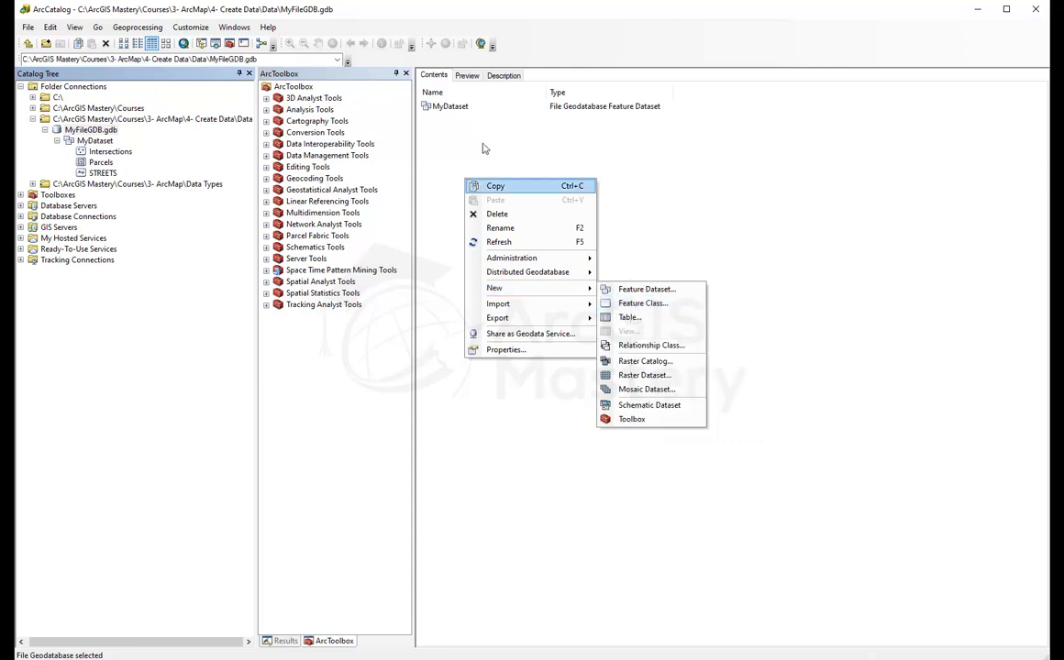
pyautogui.doubleClick(443, 106)
pyautogui.rightClick(461, 181)
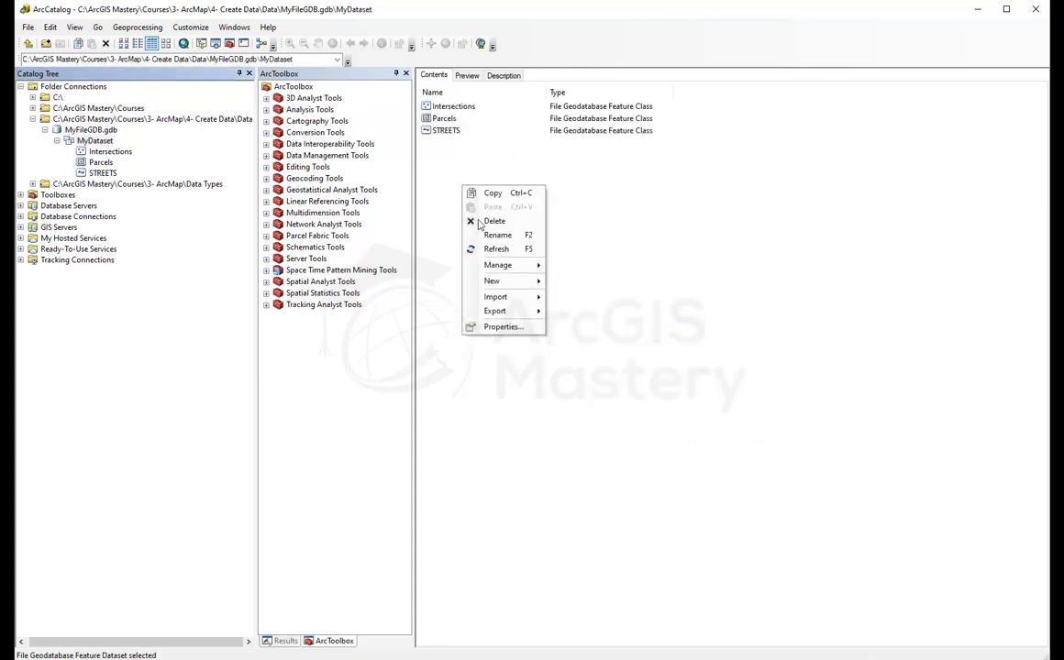
pyautogui.moveTo(531, 282)
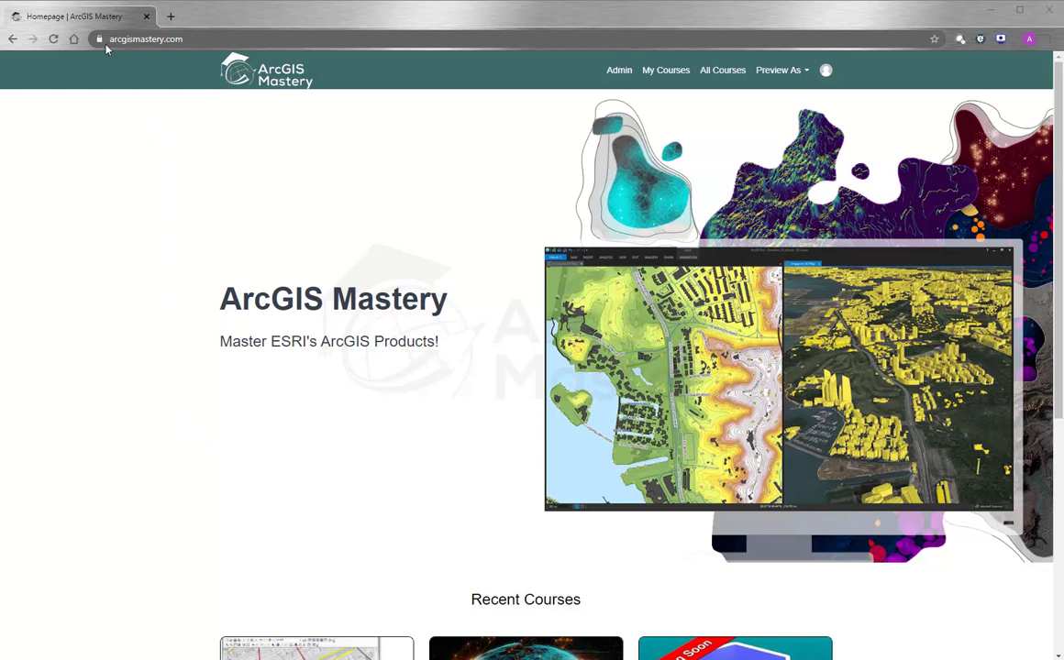
# Step: Open the ArcGIS Mastery all-courses catalog, preview the ArcGIS Monthly Stay Up to Date course, and return to the list
pyautogui.scroll(-5, 156, 211)
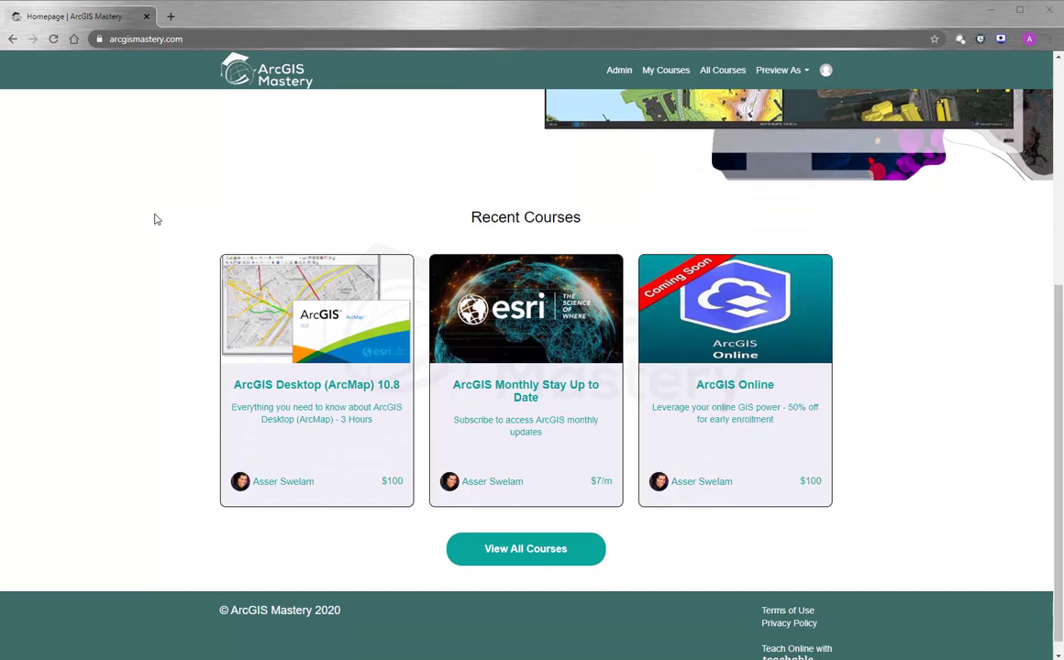
pyautogui.click(468, 548)
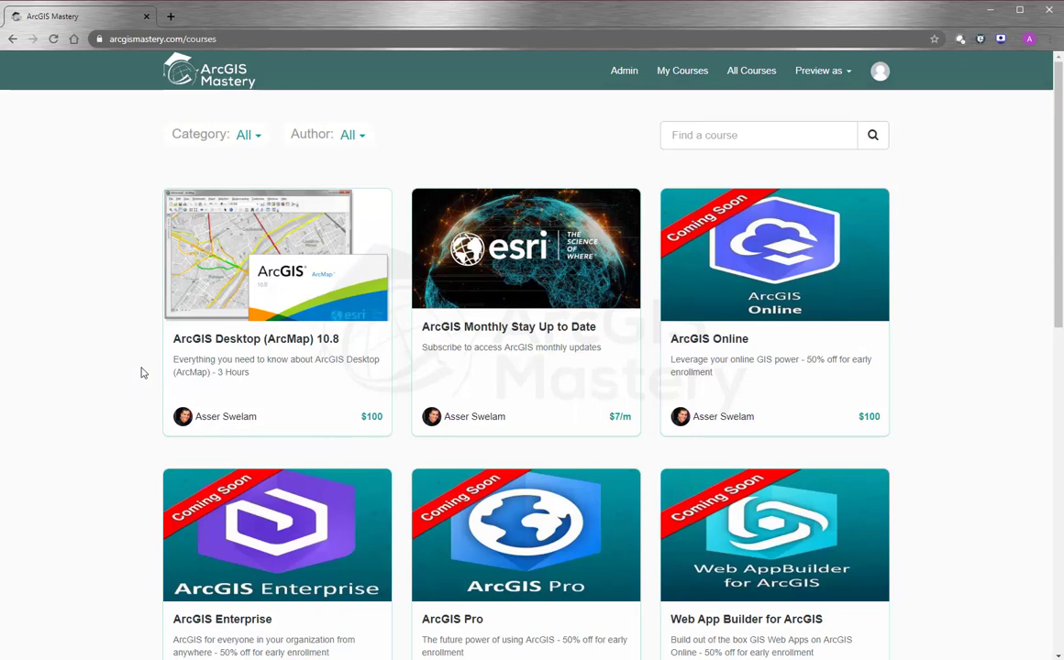
pyautogui.scroll(-2, 142, 372)
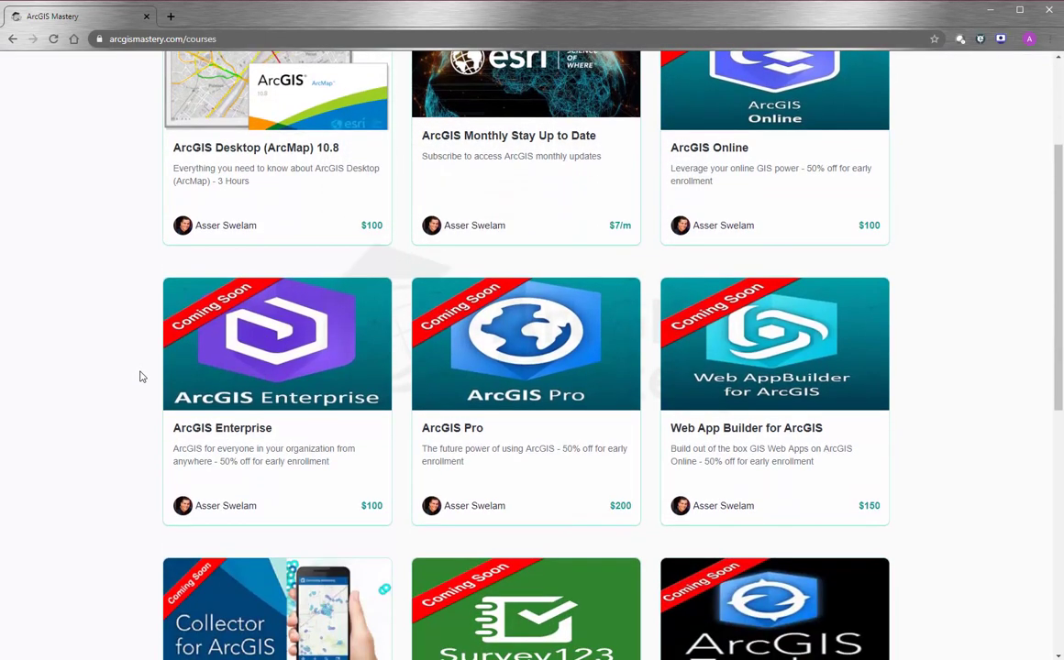
pyautogui.scroll(2, 142, 376)
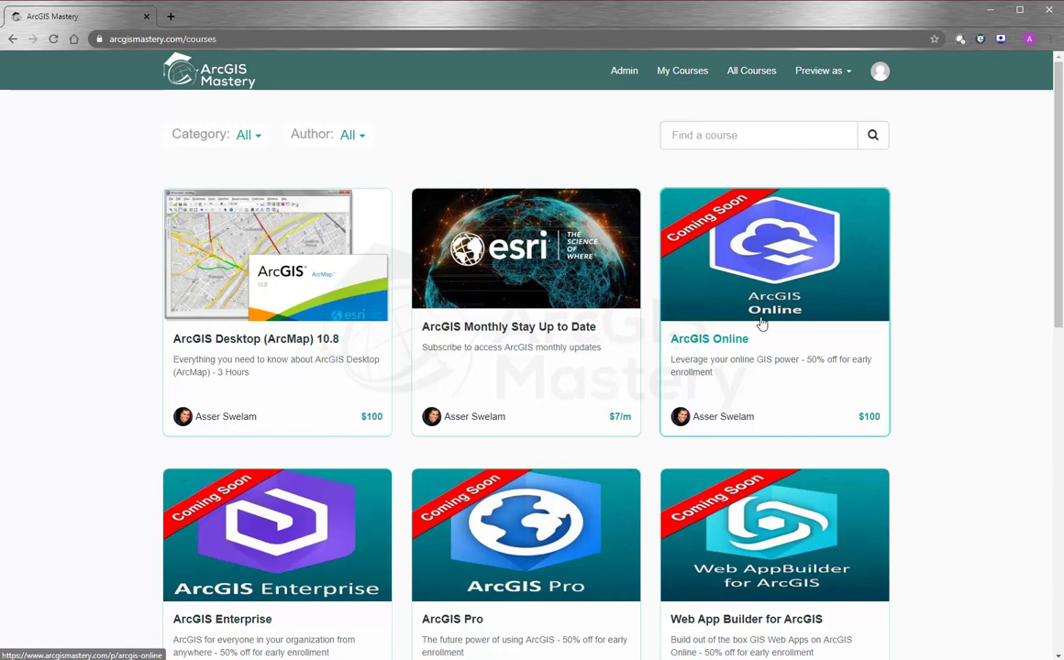
pyautogui.click(555, 282)
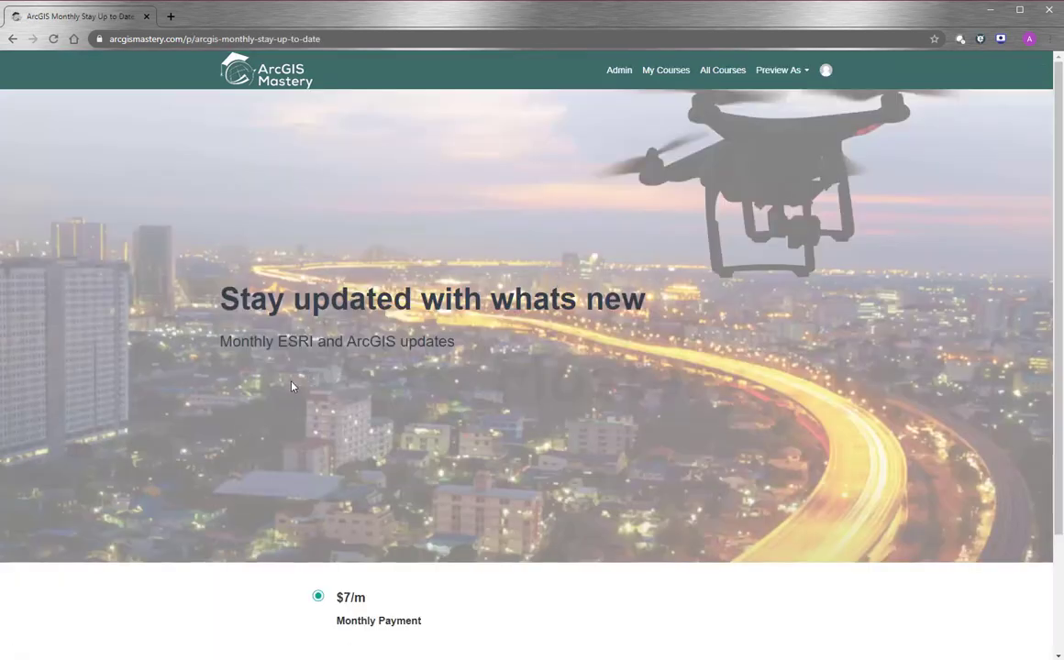
pyautogui.click(13, 39)
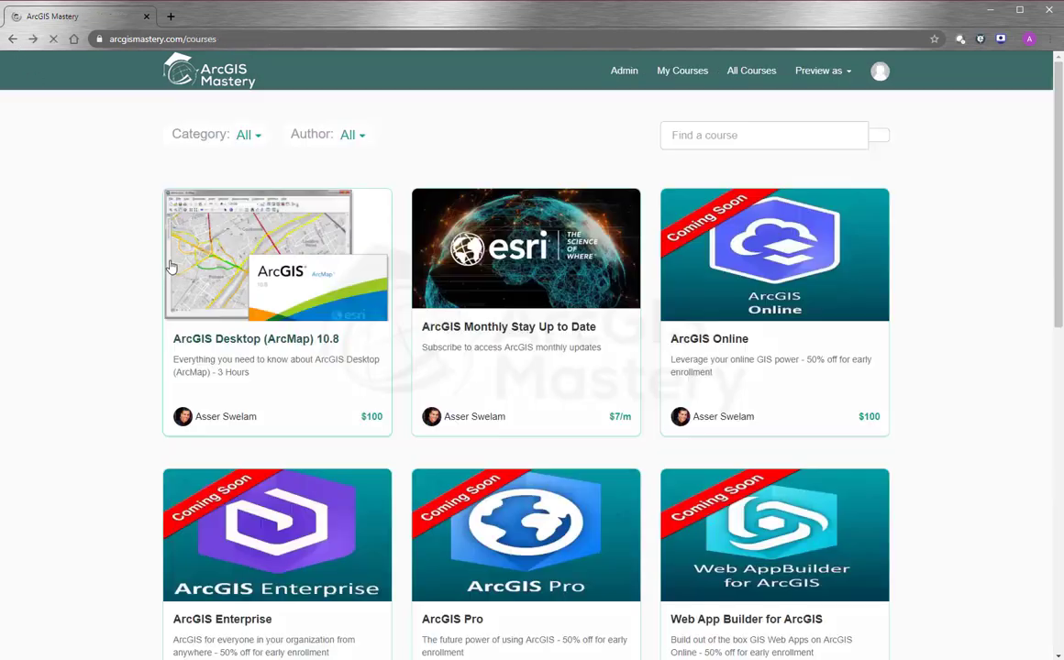